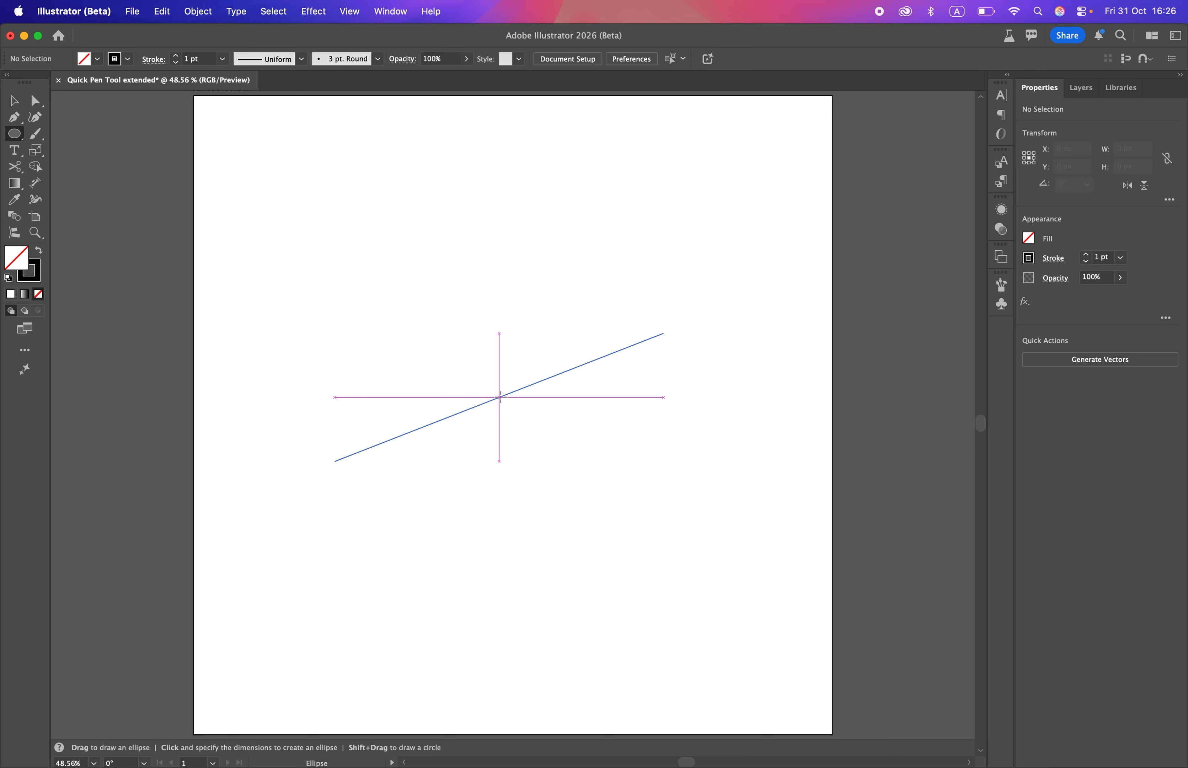
Draw a circle about 595 px wide centred on the diagonal line's midpoint and passing through its endpoints.
{"action": "left_click_drag", "start_coordinate": [499, 397], "coordinate": [664, 487]}
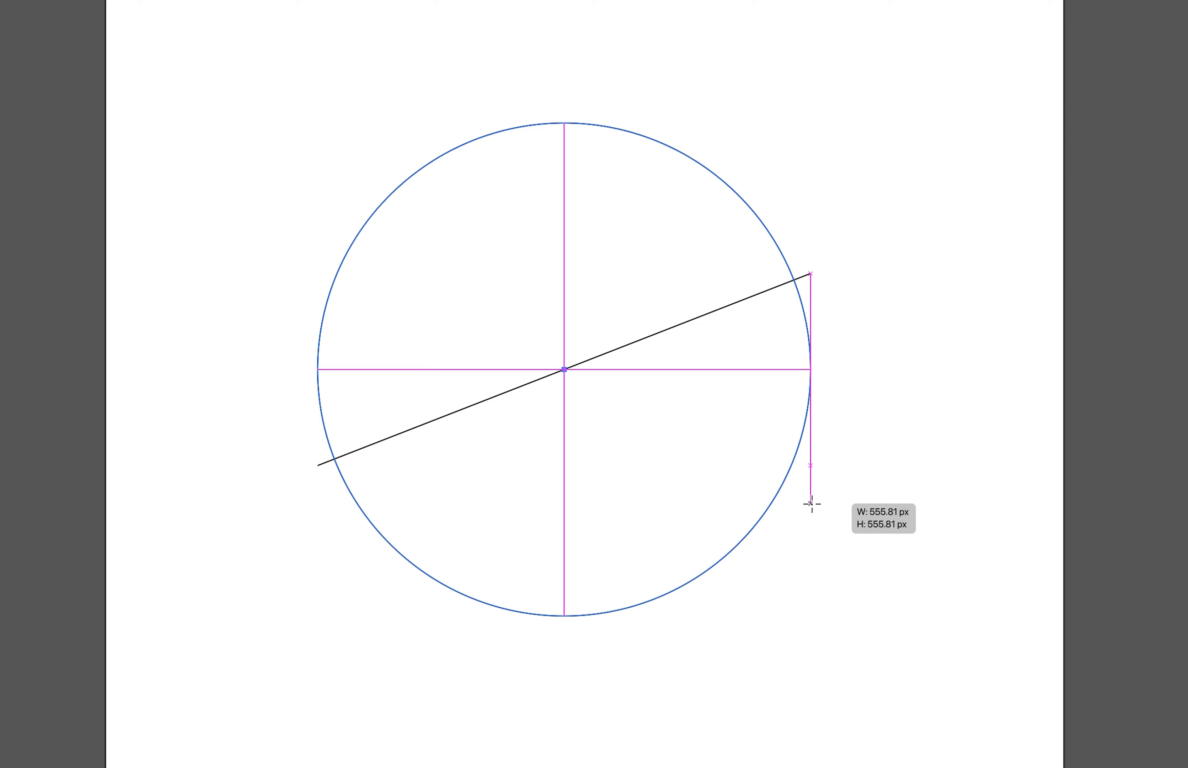
{"action": "mouse_move", "coordinate": [810, 504]}
{"action": "left_mouse_down"}
{"action": "mouse_move", "coordinate": [817, 511]}
{"action": "mouse_move", "coordinate": [772, 464]}
{"action": "mouse_move", "coordinate": [794, 442]}
{"action": "mouse_move", "coordinate": [827, 503]}
{"action": "left_mouse_up"}
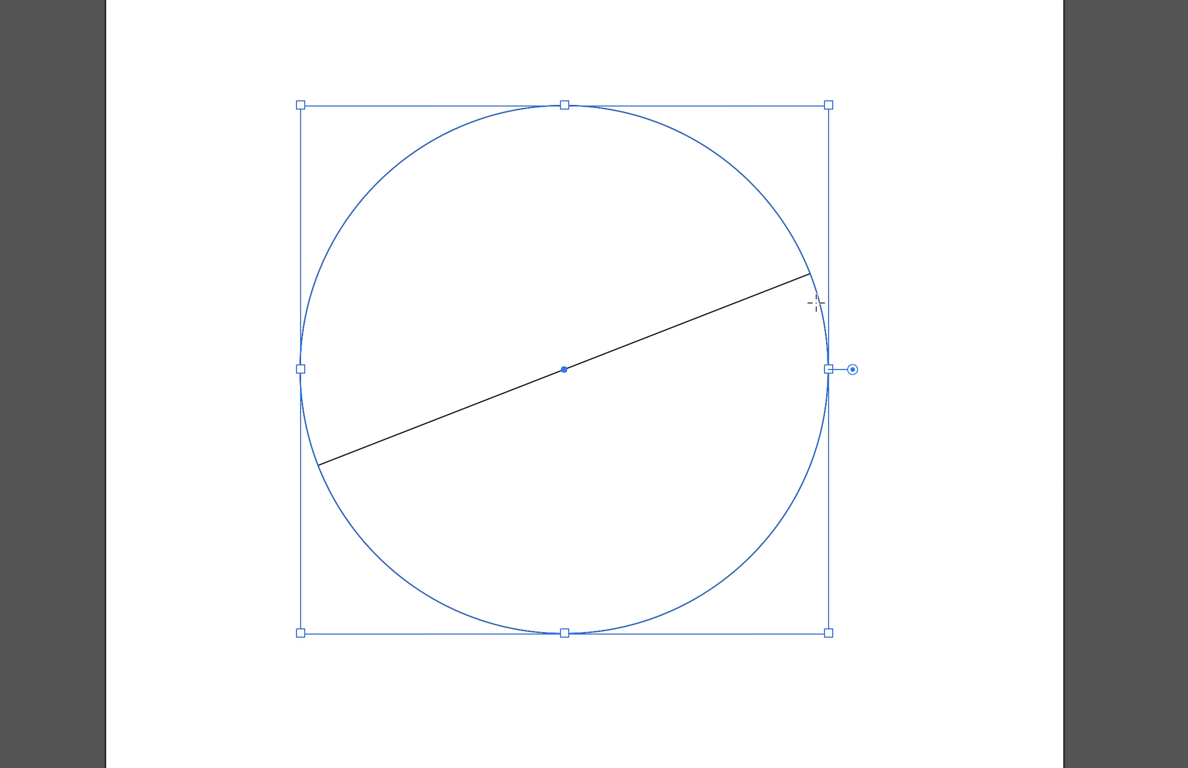
Examine in Outline mode how closely the circle meets the line's endpoint, and return to the full artboard preview.
{"action": "left_click", "coordinate": [349, 11]}
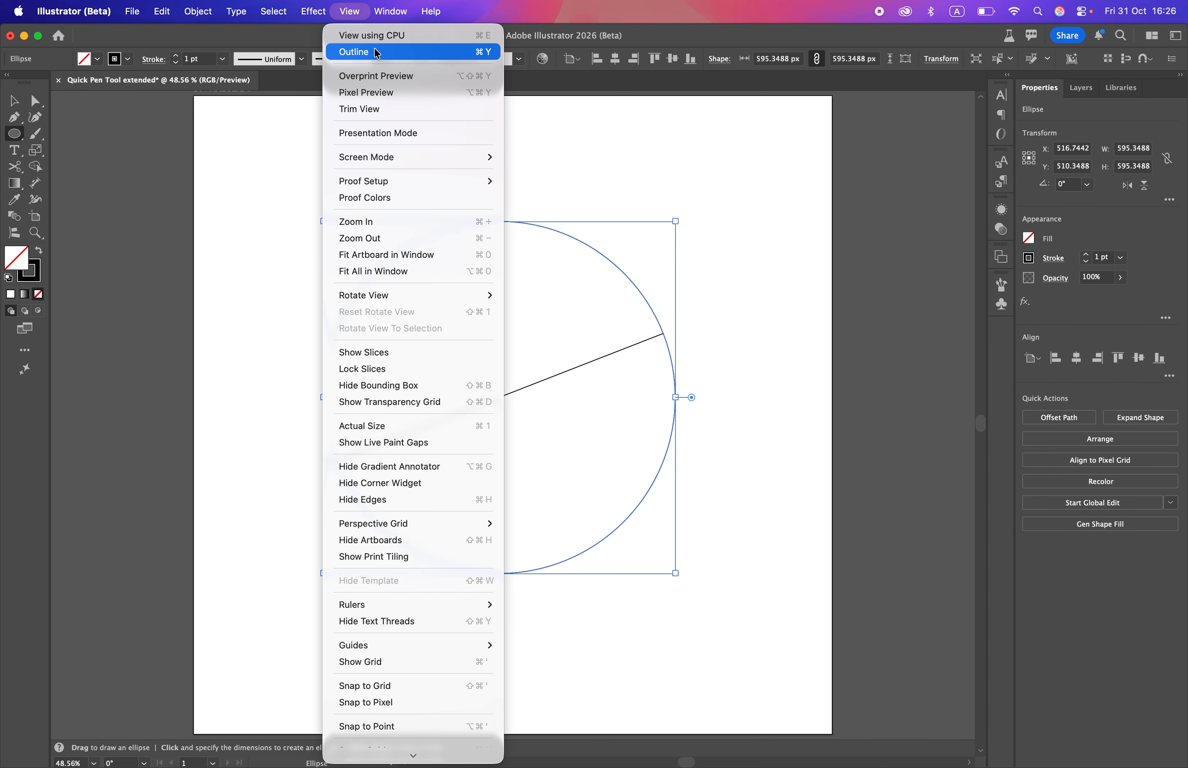
{"action": "left_click", "coordinate": [377, 52]}
{"action": "scroll", "coordinate": [681, 337], "scroll_direction": "up", "scroll_amount": 10}
{"action": "scroll", "coordinate": [508, 287], "scroll_direction": "up", "scroll_amount": 5}
{"action": "key", "text": "super+0"}
{"action": "key", "text": "super+y"}
{"action": "key", "text": "v"}
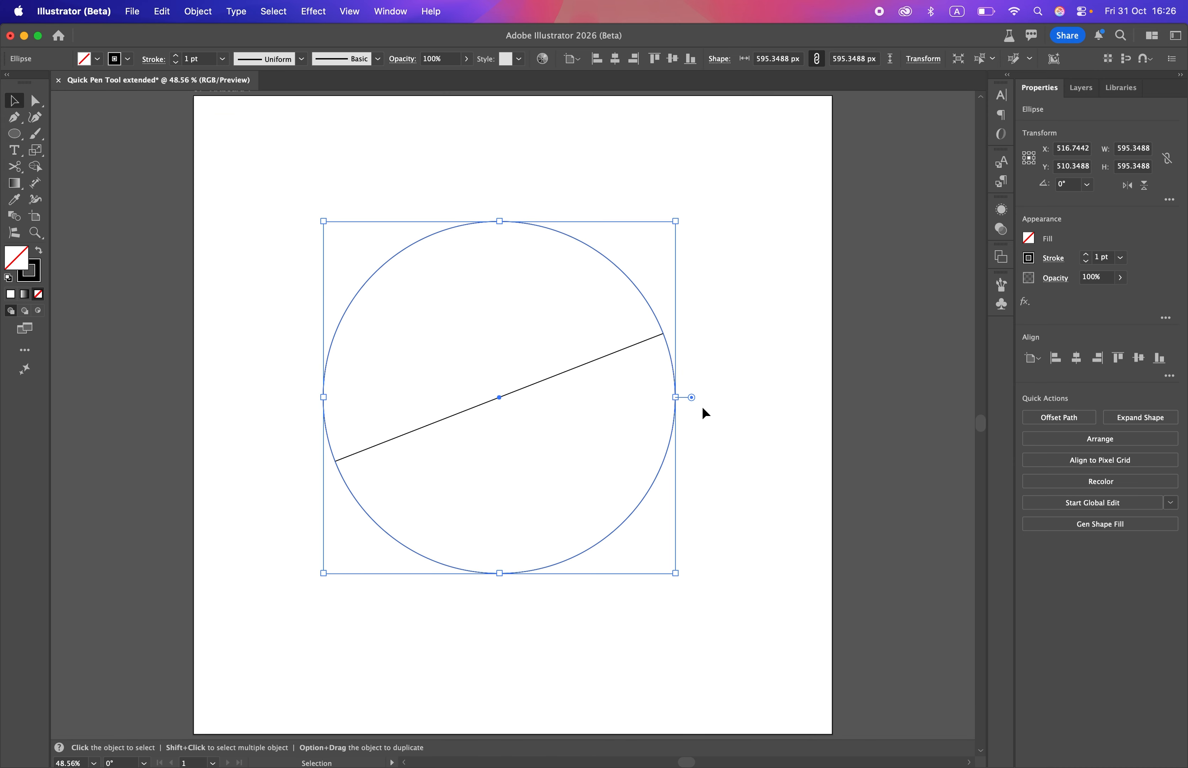
{"action": "left_click", "coordinate": [701, 405]}
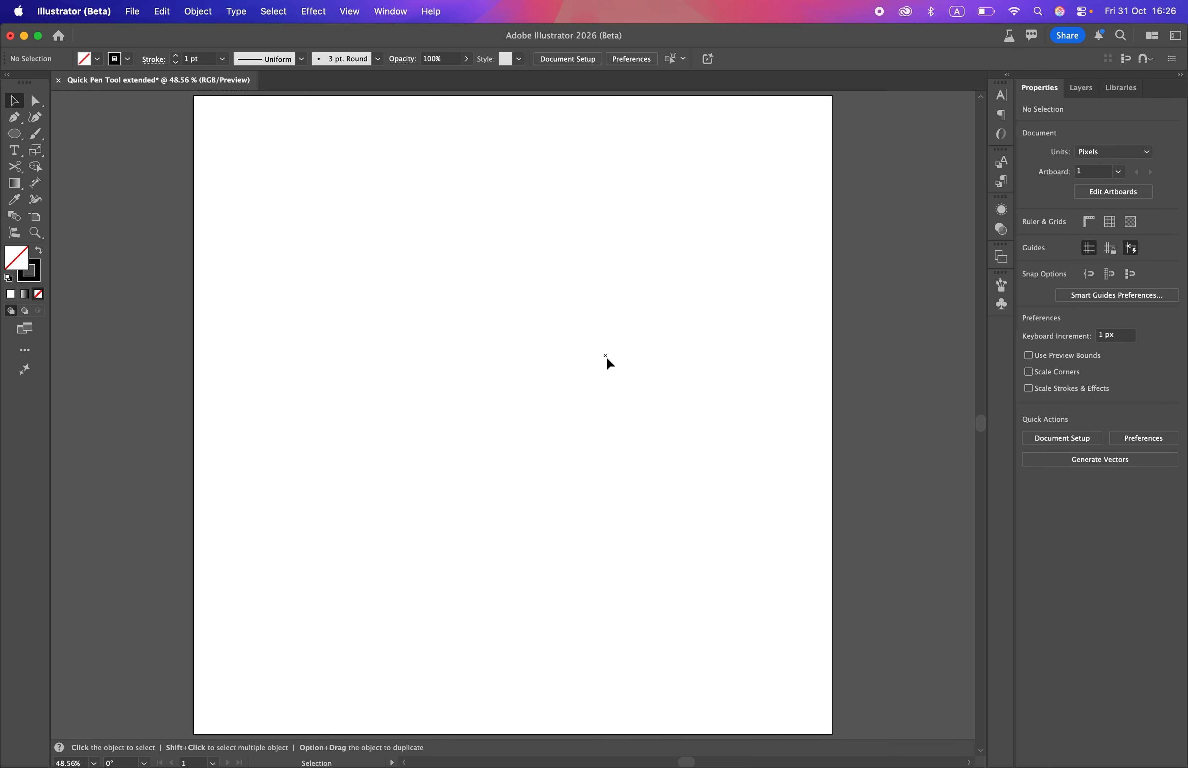
Draw a steep, downward-sloping line with the Pen tool and a circle centred on the line's midpoint.
{"action": "left_click", "coordinate": [14, 118]}
{"action": "left_click", "coordinate": [422, 310]}
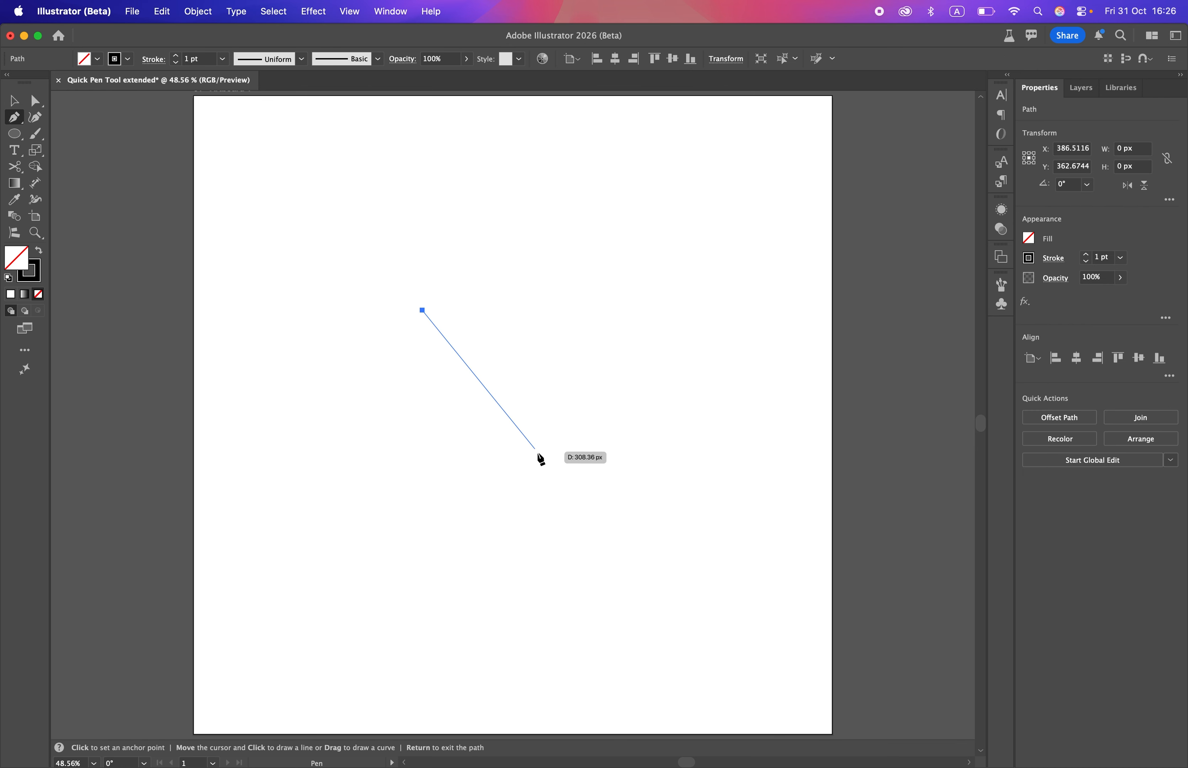
{"action": "left_click", "coordinate": [540, 455]}
{"action": "left_click", "coordinate": [14, 133]}
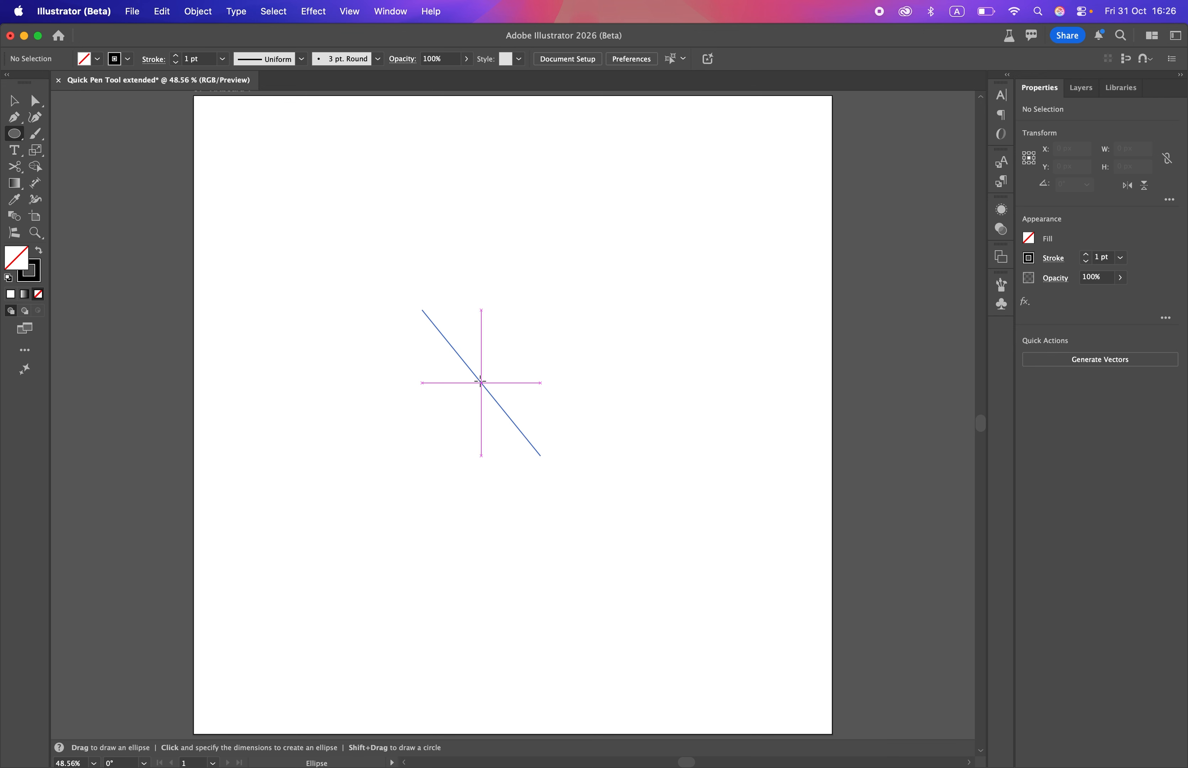
{"action": "left_click_drag", "start_coordinate": [481, 383], "coordinate": [463, 312]}
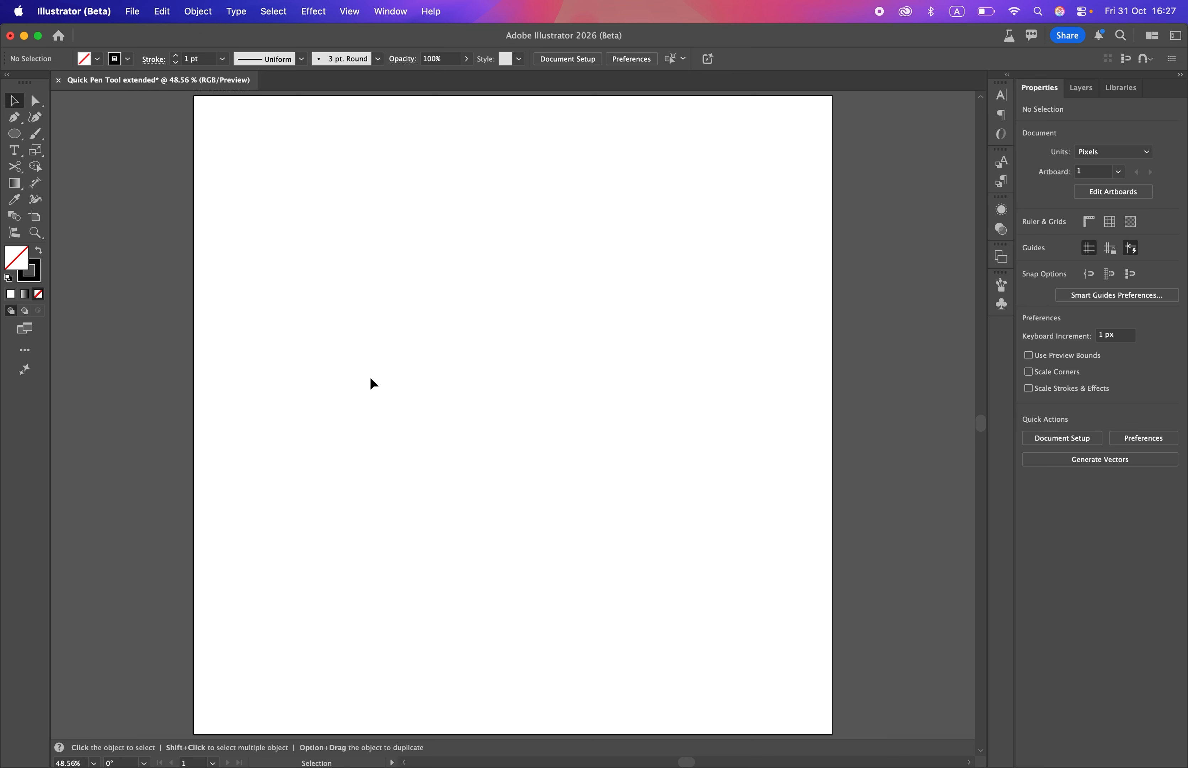
Draw a rising diagonal line with the Pen tool and a circle about 363 px wide centred on its midpoint.
{"action": "key", "text": "p"}
{"action": "left_click", "coordinate": [338, 478]}
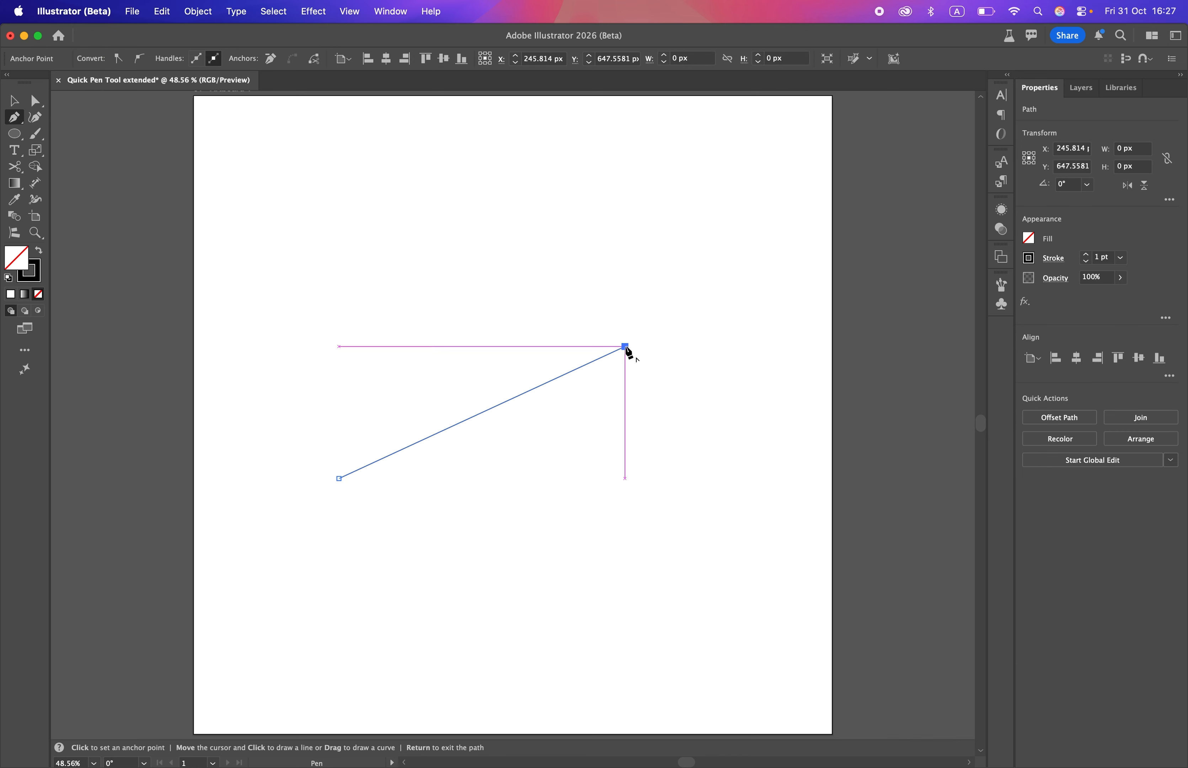
{"action": "left_click", "coordinate": [626, 344]}
{"action": "key", "text": "v"}
{"action": "left_click", "coordinate": [557, 388]}
{"action": "left_click_drag", "start_coordinate": [512, 414], "coordinate": [620, 475]}
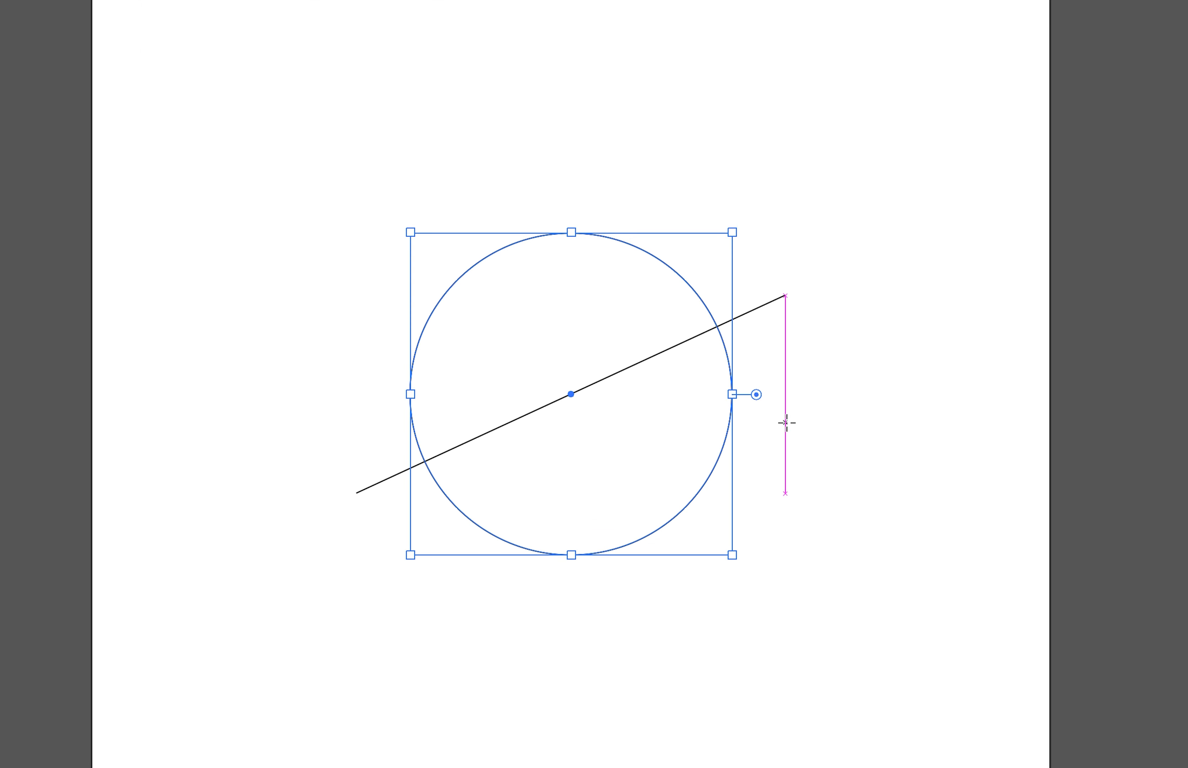
Try to rotate the circle by its bounding box, and undo the change.
{"action": "key", "text": "v"}
{"action": "left_click", "coordinate": [687, 447]}
{"action": "left_click", "coordinate": [739, 384]}
{"action": "key", "text": "a"}
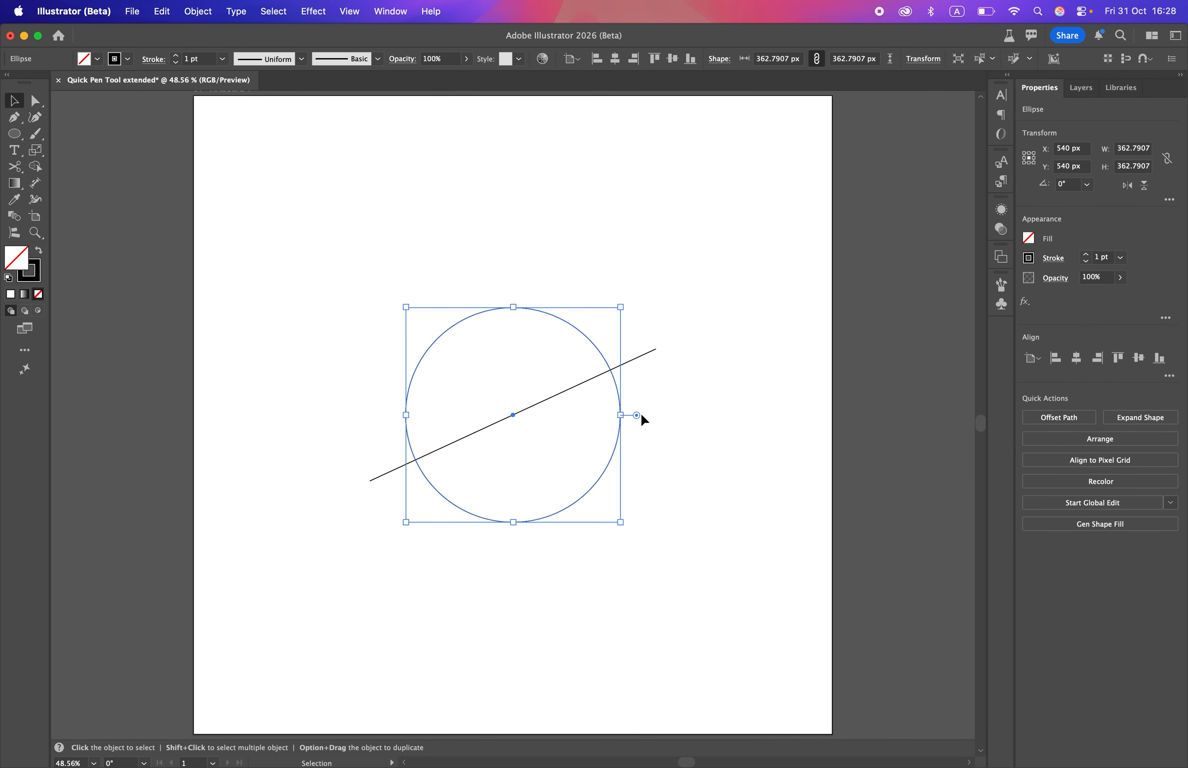
{"action": "left_click_drag", "start_coordinate": [622, 526], "coordinate": [672, 477]}
{"action": "key", "text": "super+z"}
Rotate the circle about 24.78° around its centre so that its anchor point lies on the diagonal line.
{"action": "key", "text": "r"}
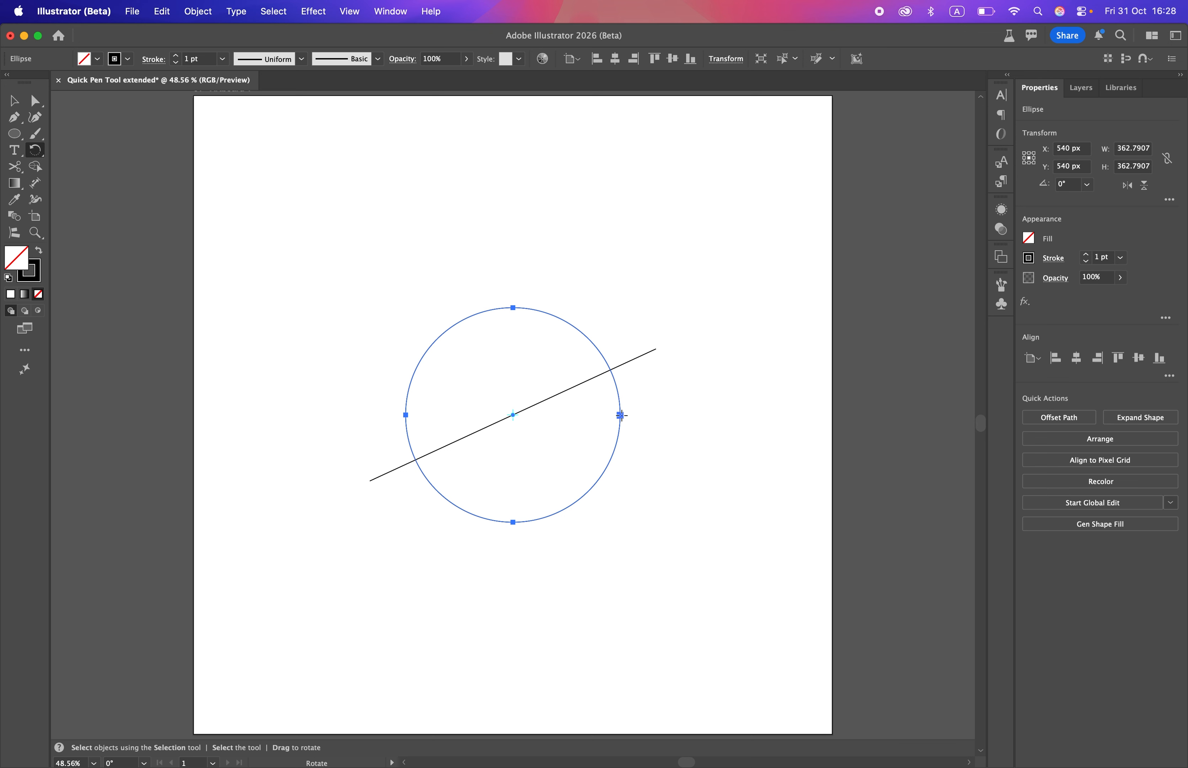
{"action": "left_click_drag", "start_coordinate": [620, 414], "coordinate": [638, 364]}
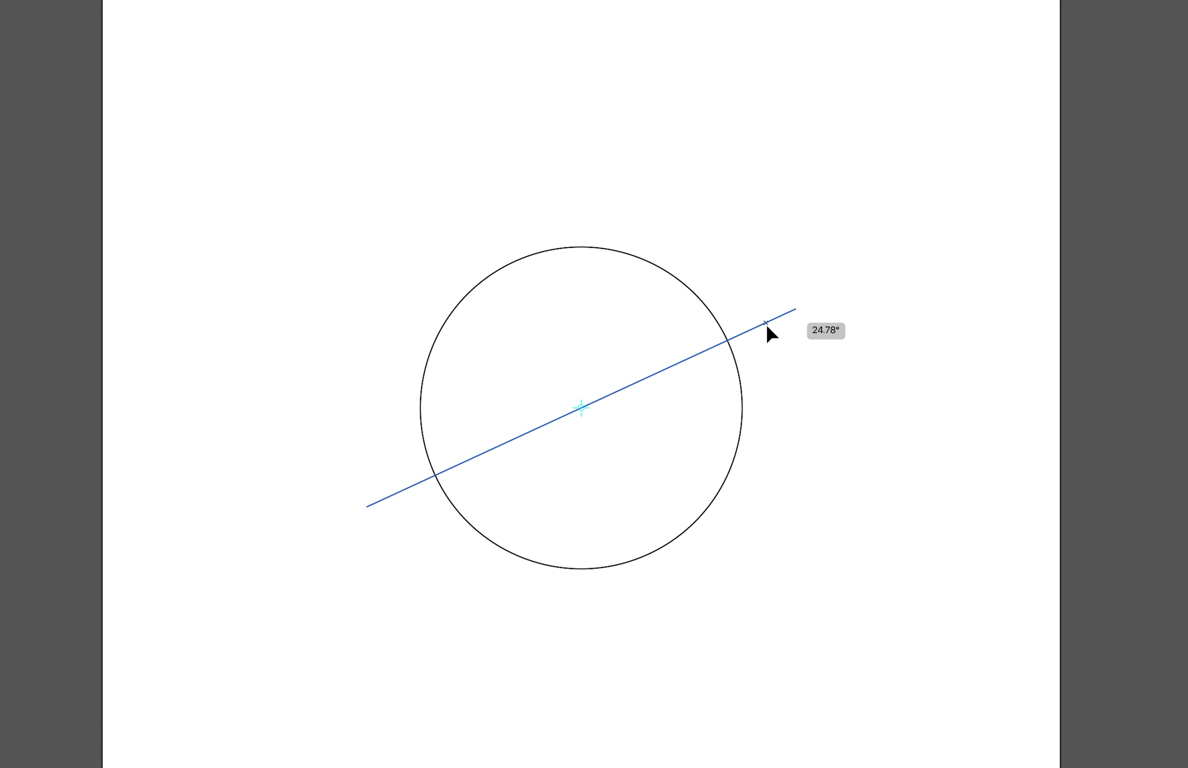
{"action": "left_click_drag", "start_coordinate": [769, 332], "coordinate": [797, 319]}
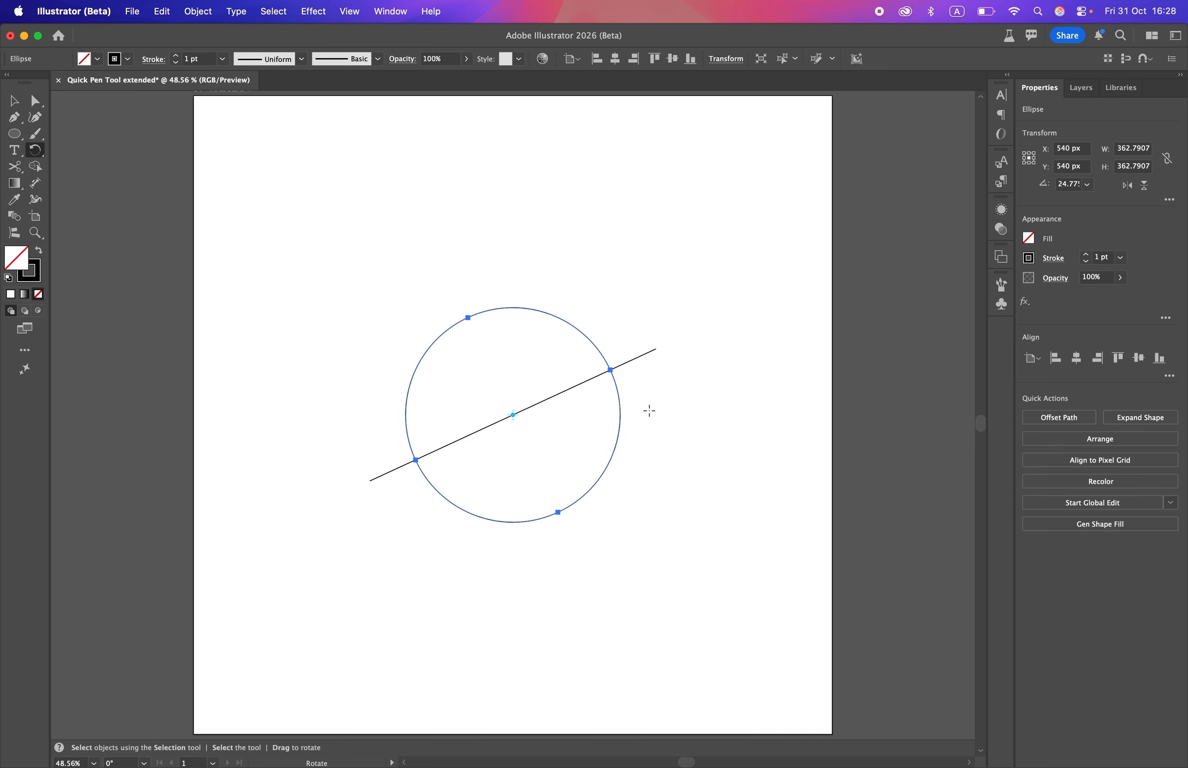
{"action": "key", "text": "v"}
{"action": "left_click", "coordinate": [667, 416]}
{"action": "left_click", "coordinate": [621, 397]}
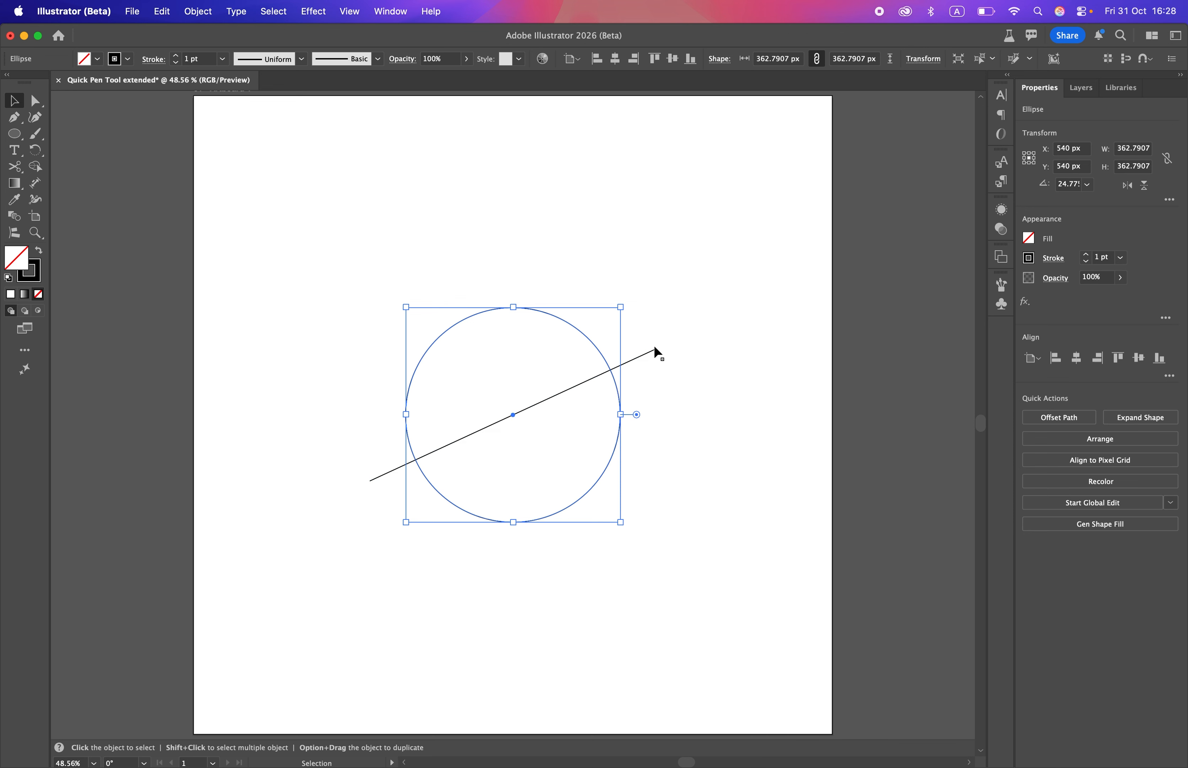
{"action": "left_click", "coordinate": [641, 378]}
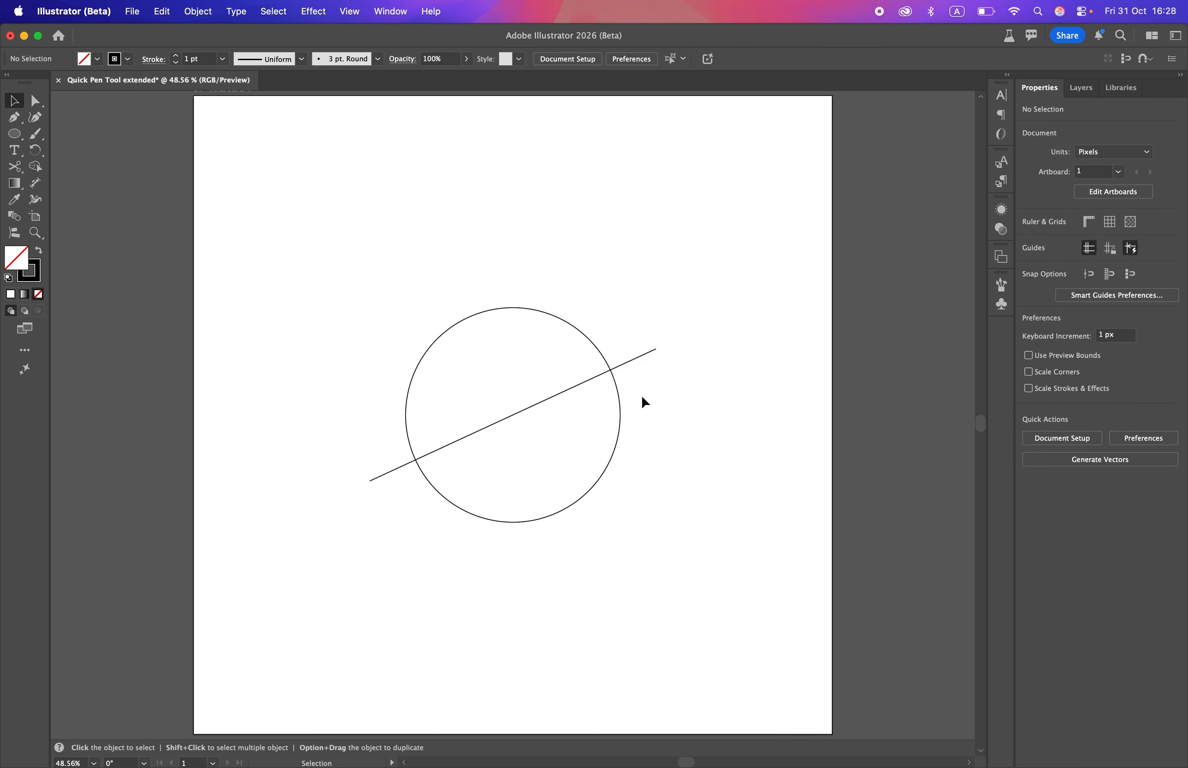
Scale the circle from its centre to about 533 px wide so its anchor meets the line's upper endpoint, and undo the scaling.
{"action": "left_click", "coordinate": [621, 393]}
{"action": "key", "text": "a"}
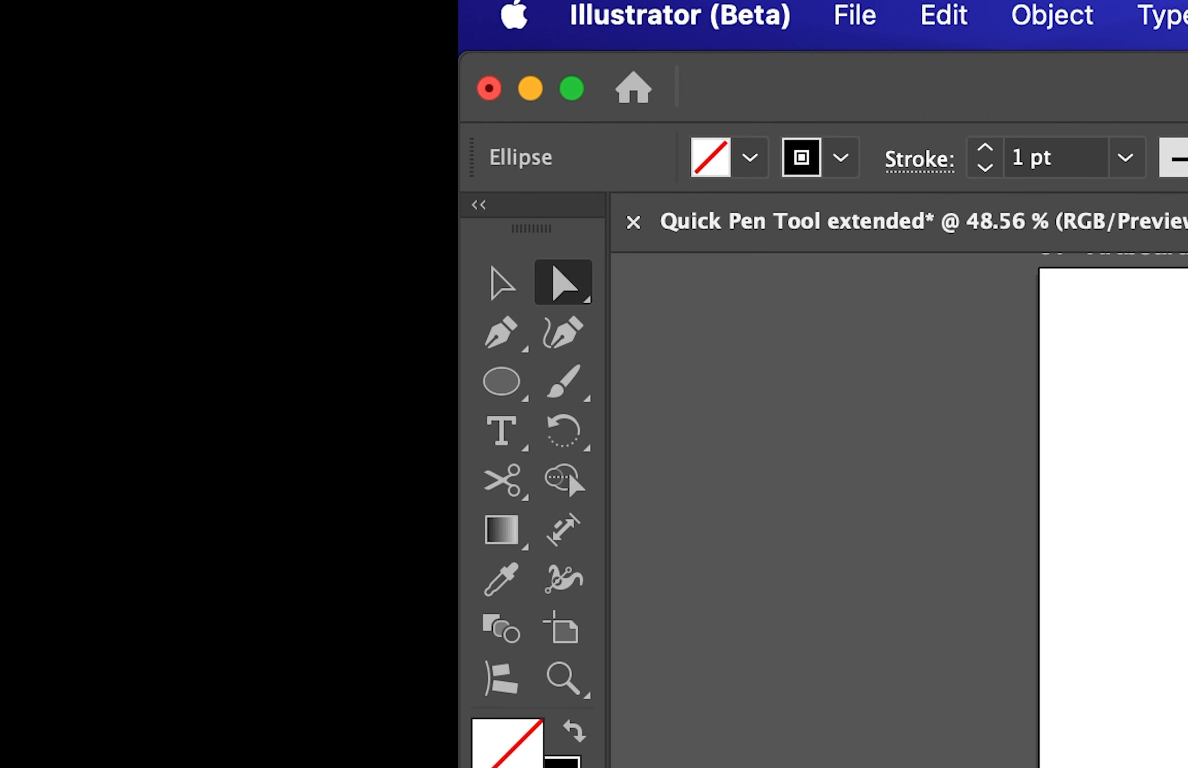
{"action": "key", "text": "s"}
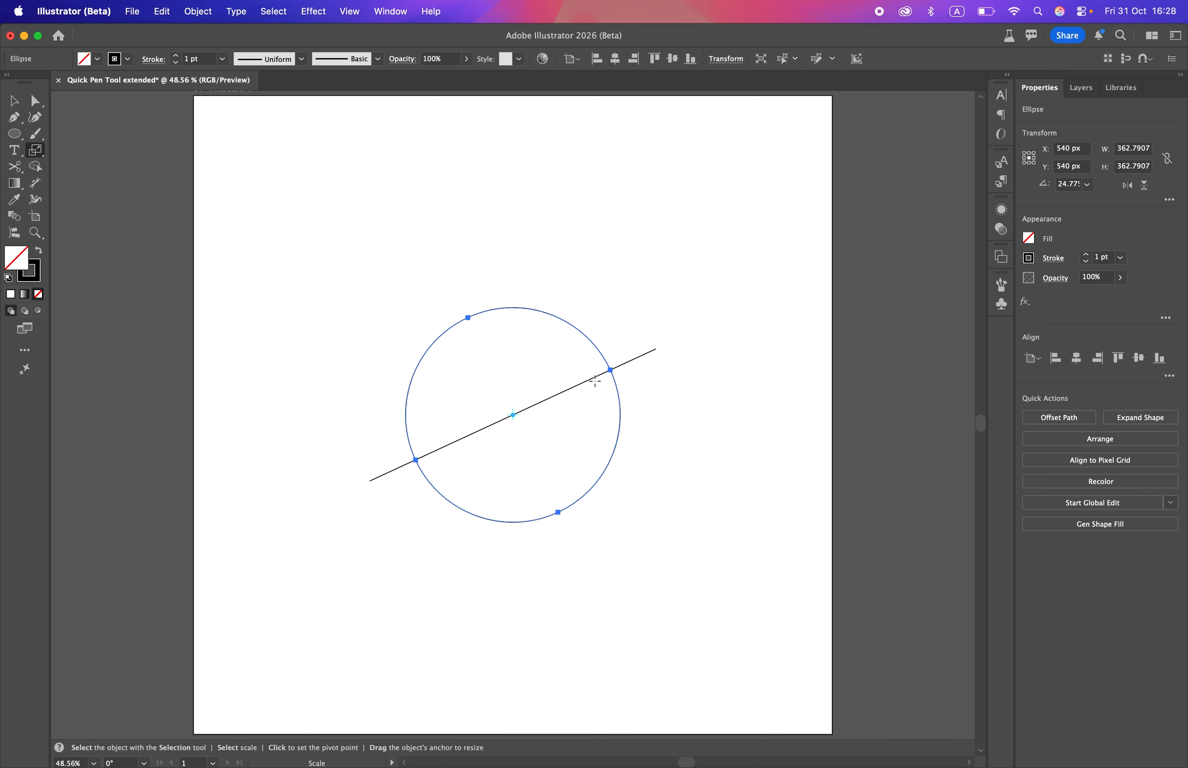
{"action": "left_click_drag", "start_coordinate": [610, 370], "coordinate": [655, 353]}
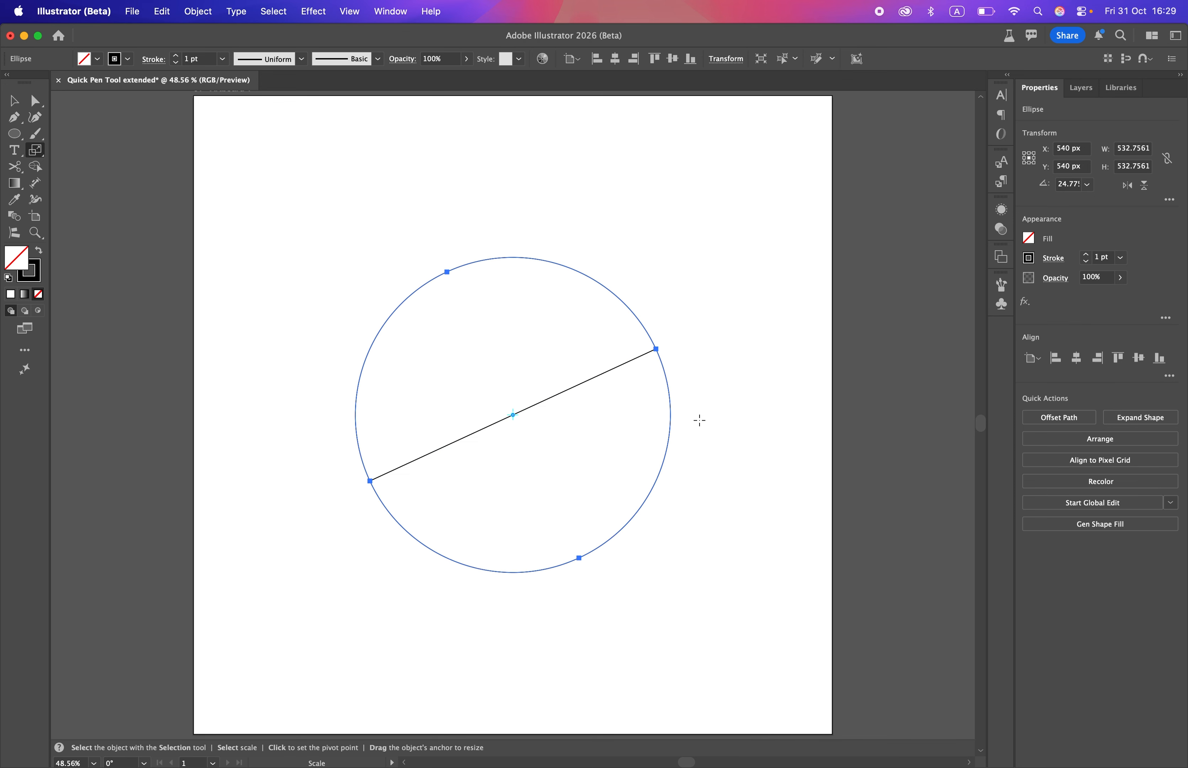
{"action": "key", "text": "v"}
{"action": "left_click", "coordinate": [742, 430]}
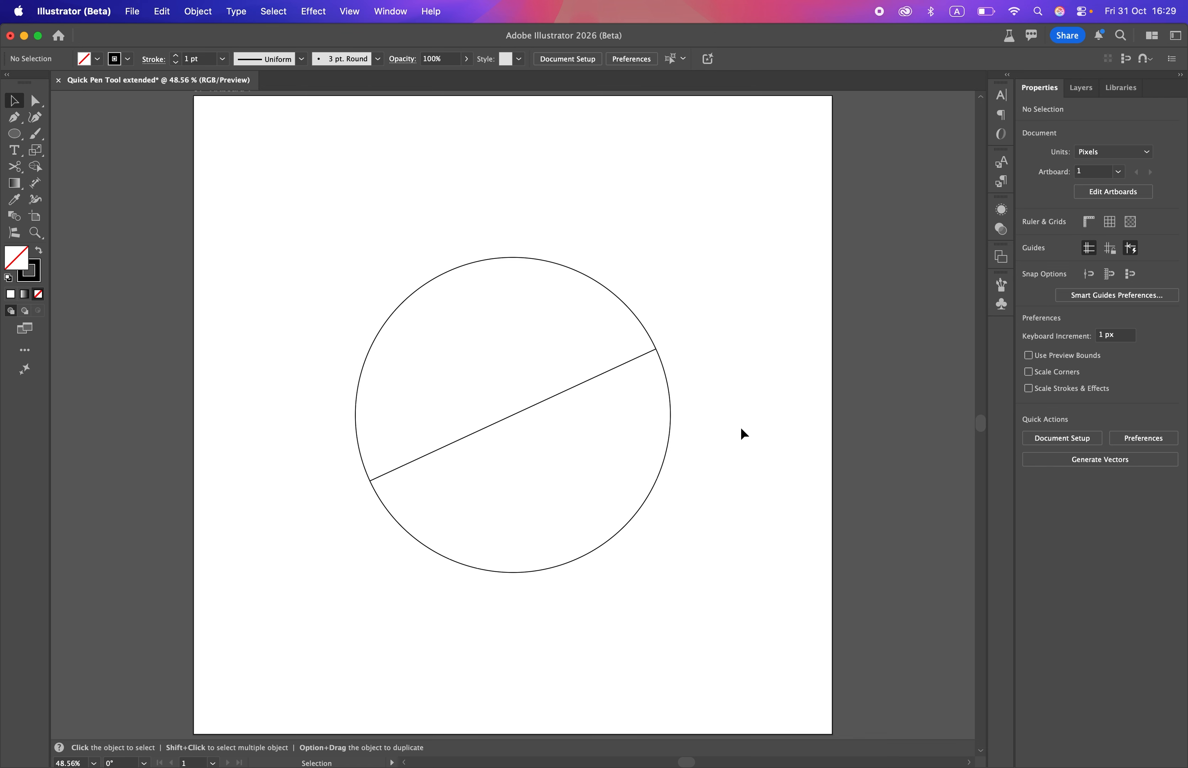
{"action": "key", "text": "super+z"}
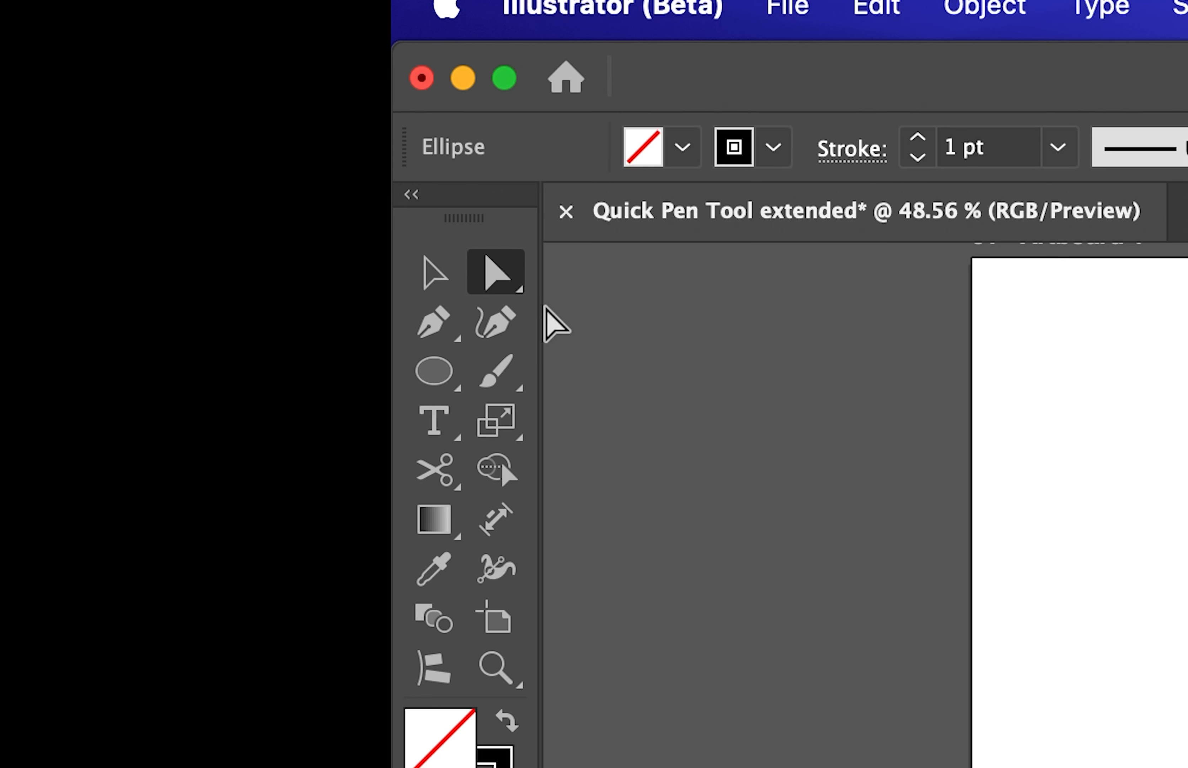
Examine the circle's individual anchor points and scale the circle by its rotated bounding box out to the line's upper endpoint.
{"action": "left_click", "coordinate": [503, 272]}
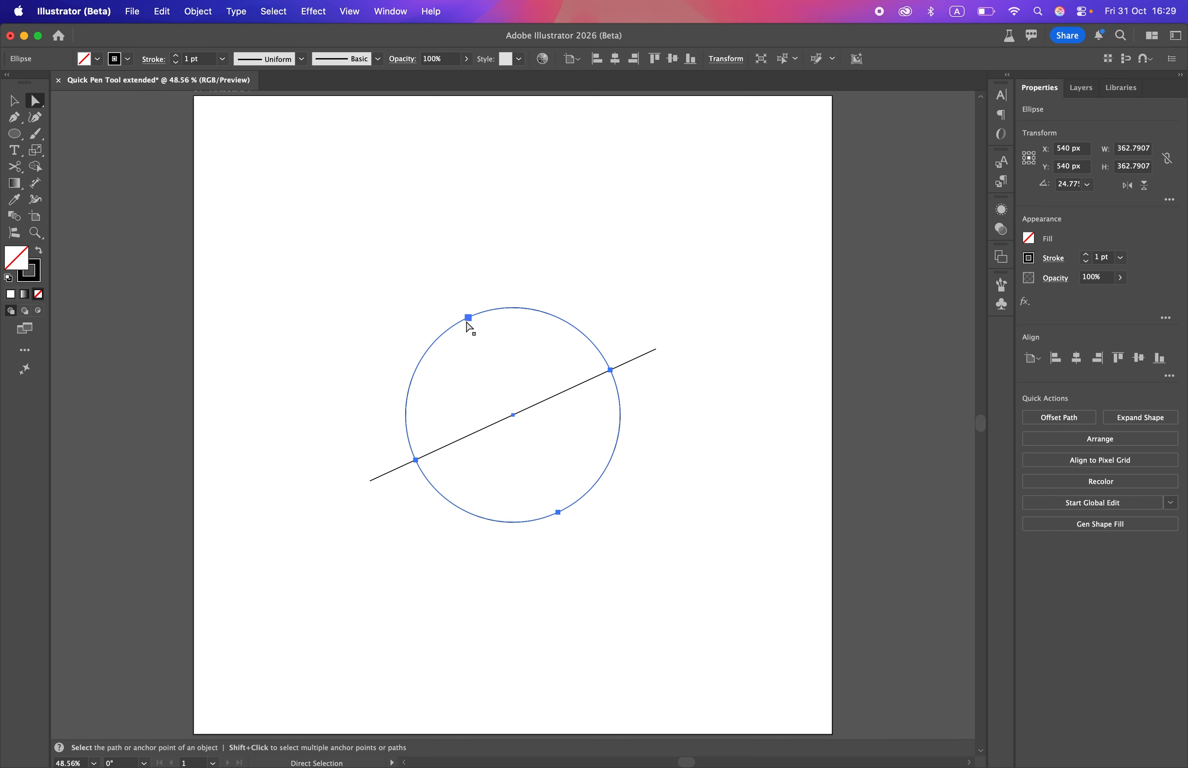
{"action": "left_click", "coordinate": [468, 319]}
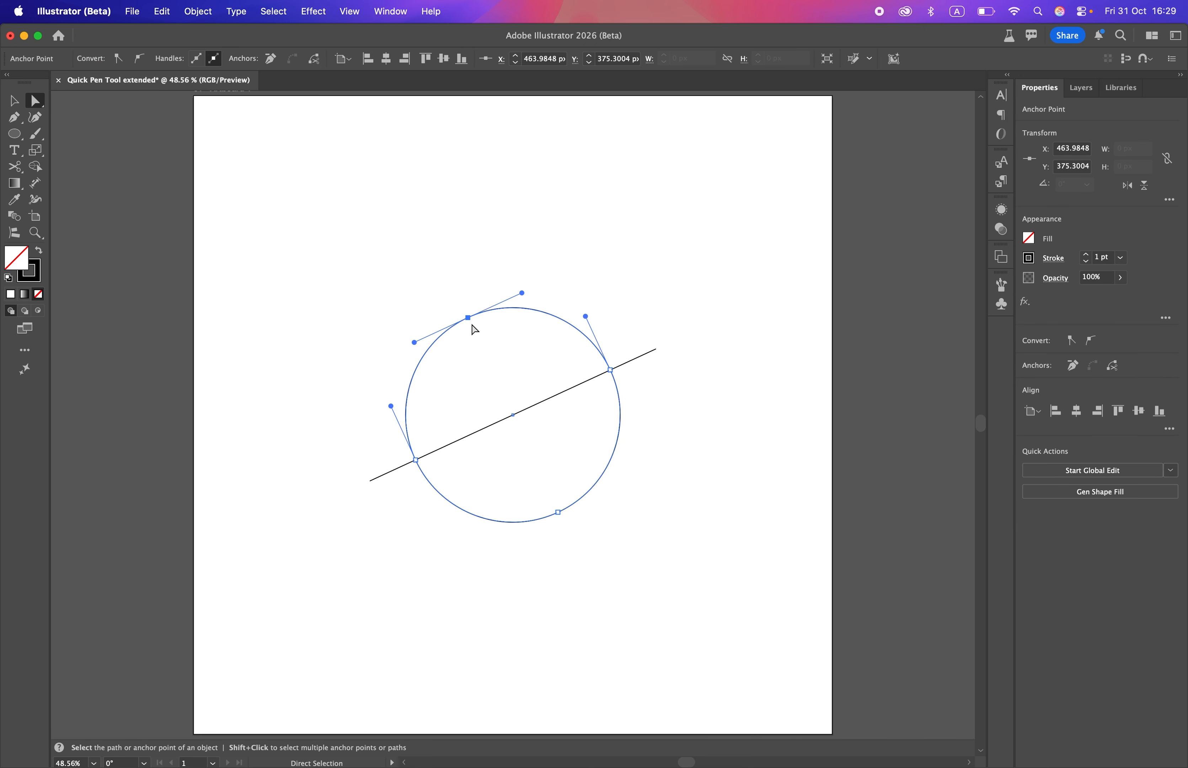
{"action": "left_click", "coordinate": [557, 512]}
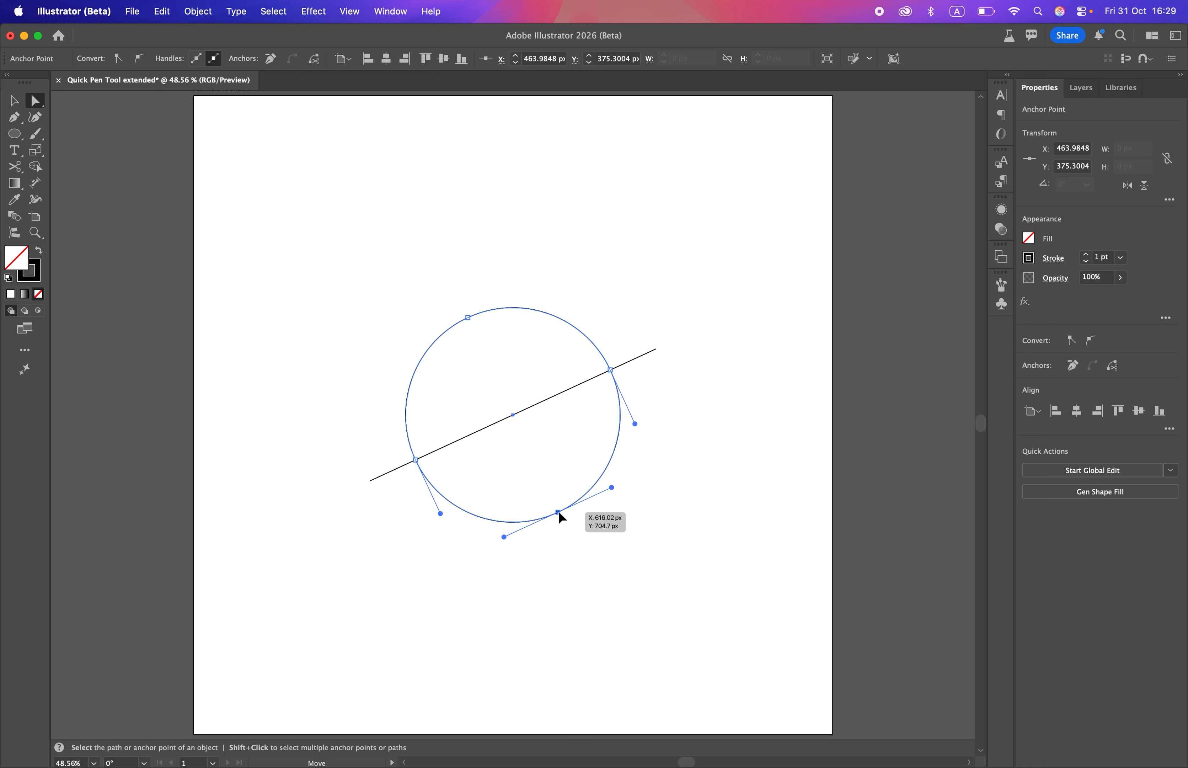
{"action": "left_click", "coordinate": [610, 370]}
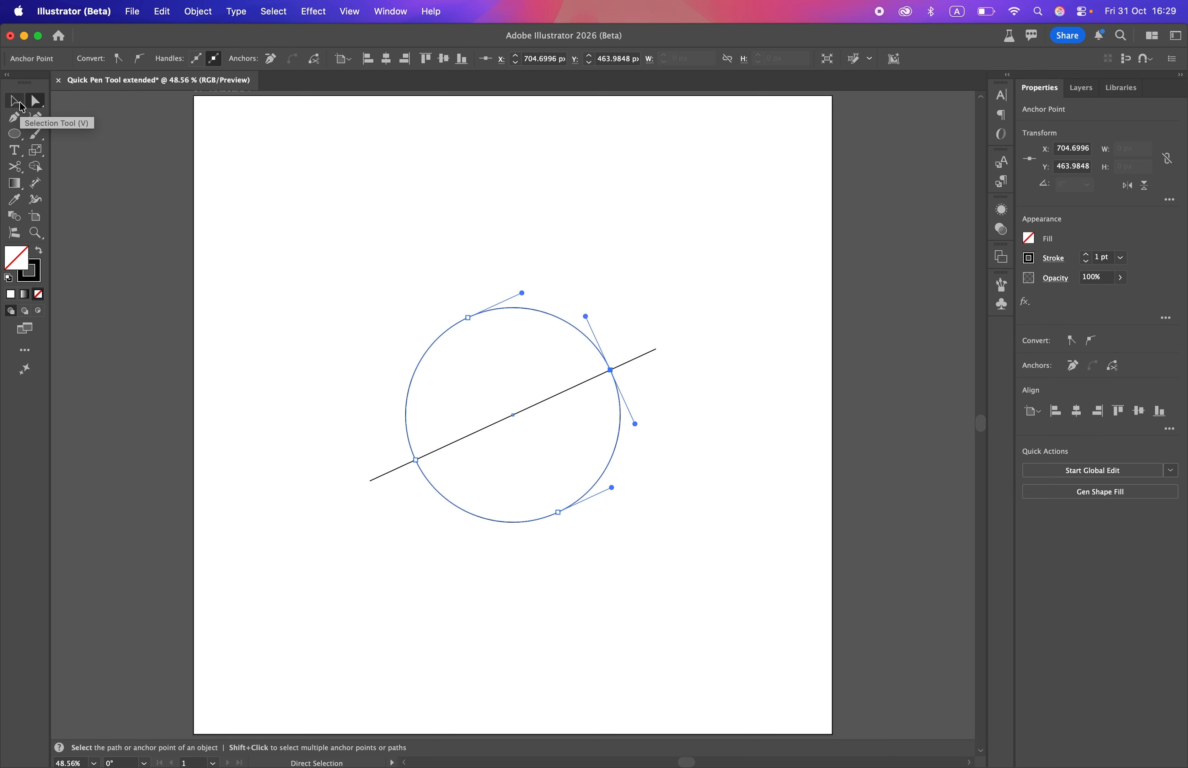
{"action": "left_click", "coordinate": [22, 106]}
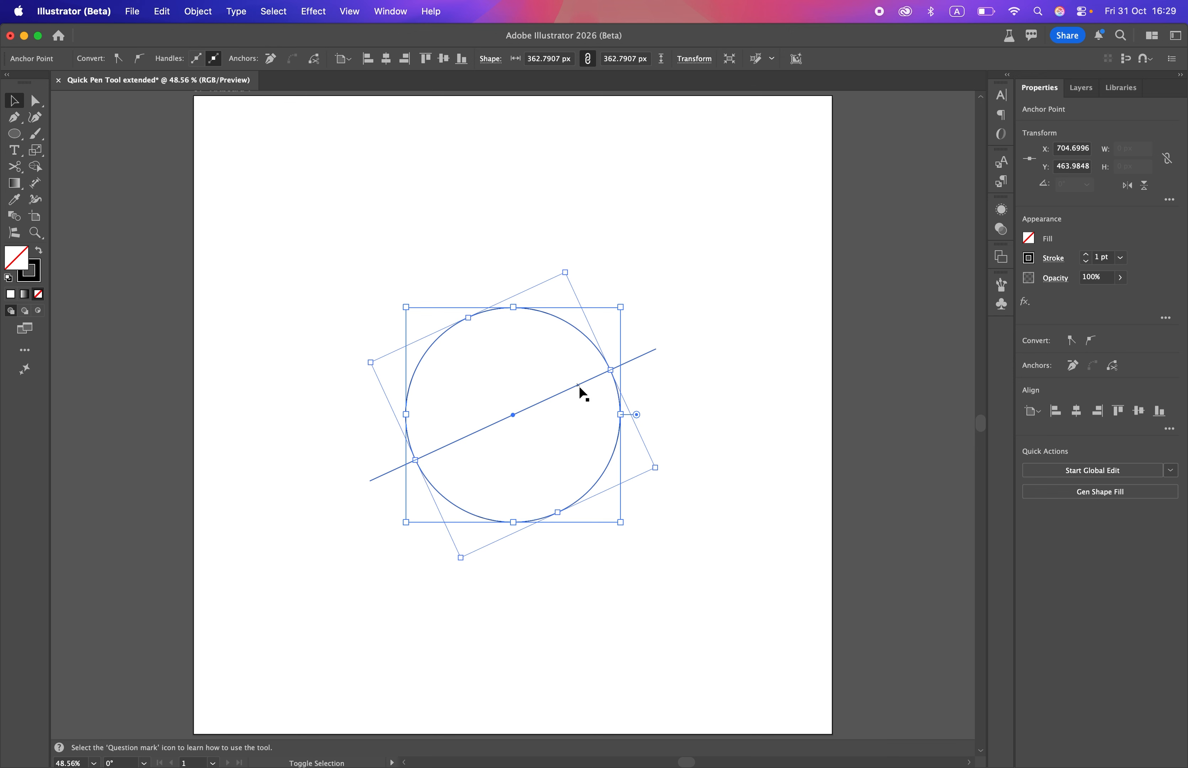
{"action": "left_click_drag", "start_coordinate": [610, 370], "coordinate": [655, 348]}
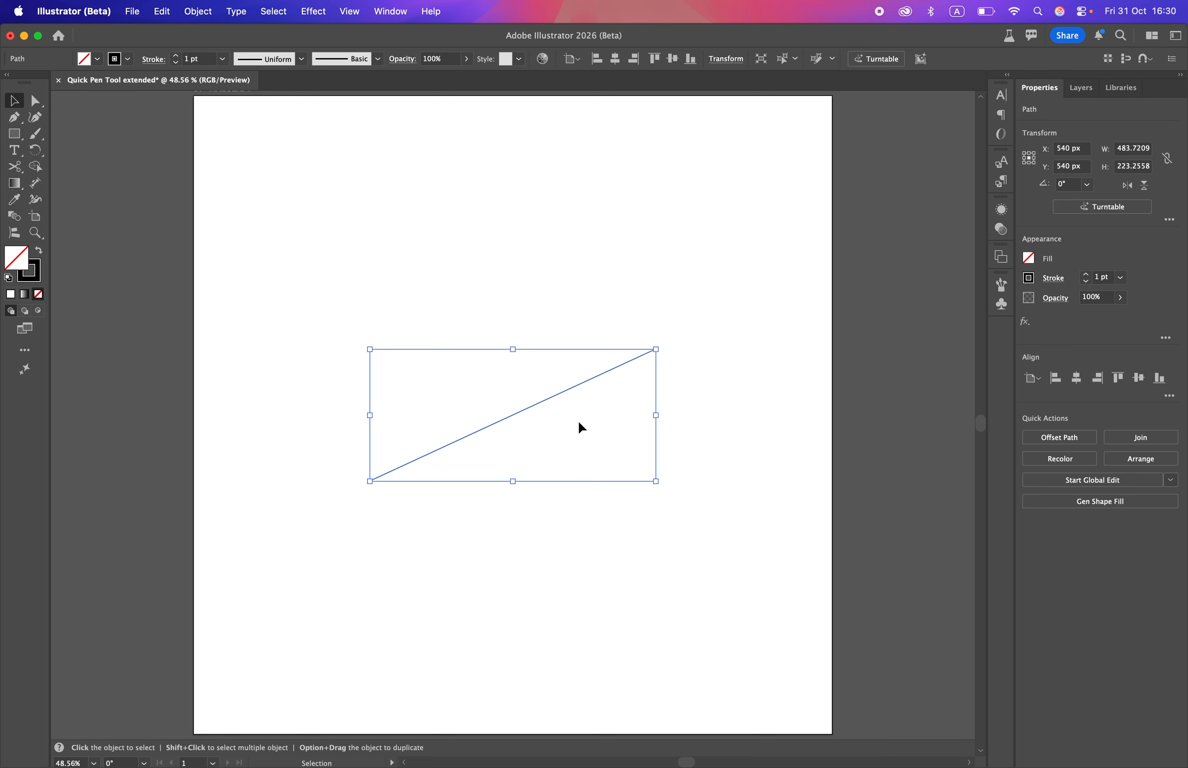
Duplicate the diagonal line to about X 527, Y 342 px and draw a rectangle whose lower corner sits on the copy's upper endpoint.
{"action": "left_click_drag", "start_coordinate": [563, 399], "coordinate": [553, 281]}
{"action": "left_click", "coordinate": [13, 134]}
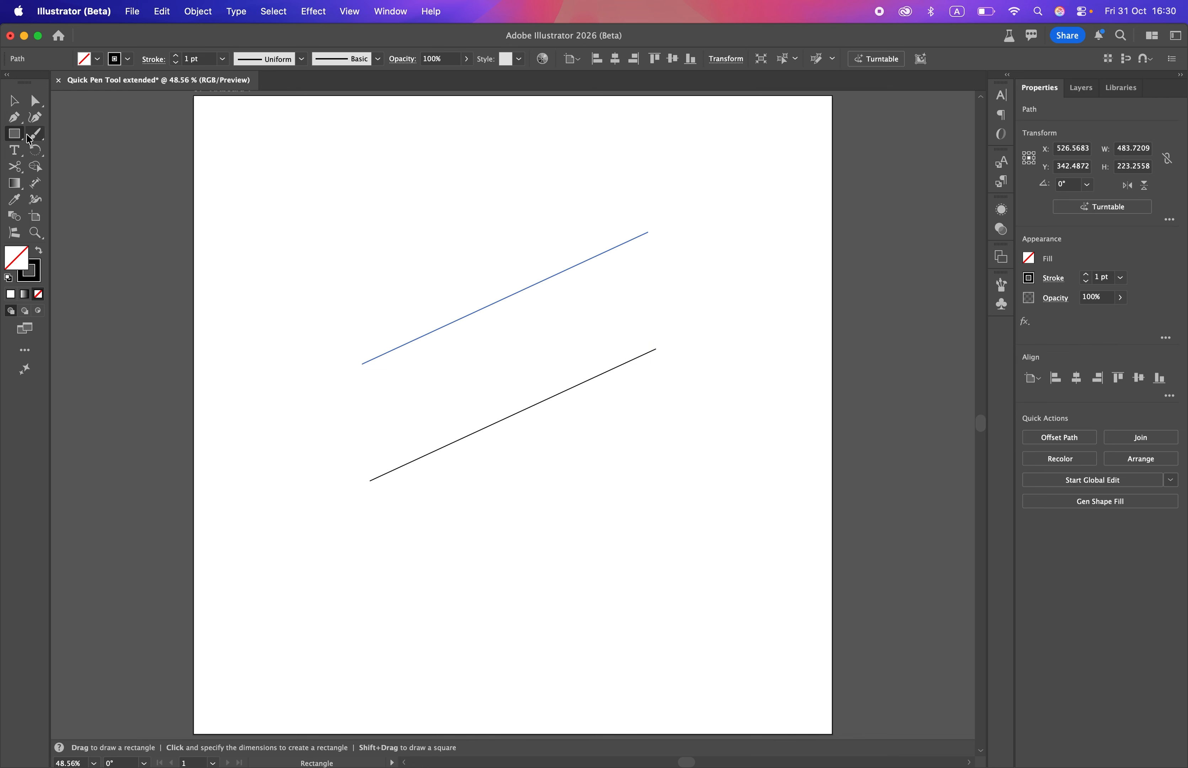
{"action": "left_click_drag", "start_coordinate": [648, 232], "coordinate": [239, 135]}
Rotate the copied line around its upper endpoint until it lies horizontally along the rectangle's lower edge.
{"action": "key", "text": "v"}
{"action": "left_click", "coordinate": [446, 322]}
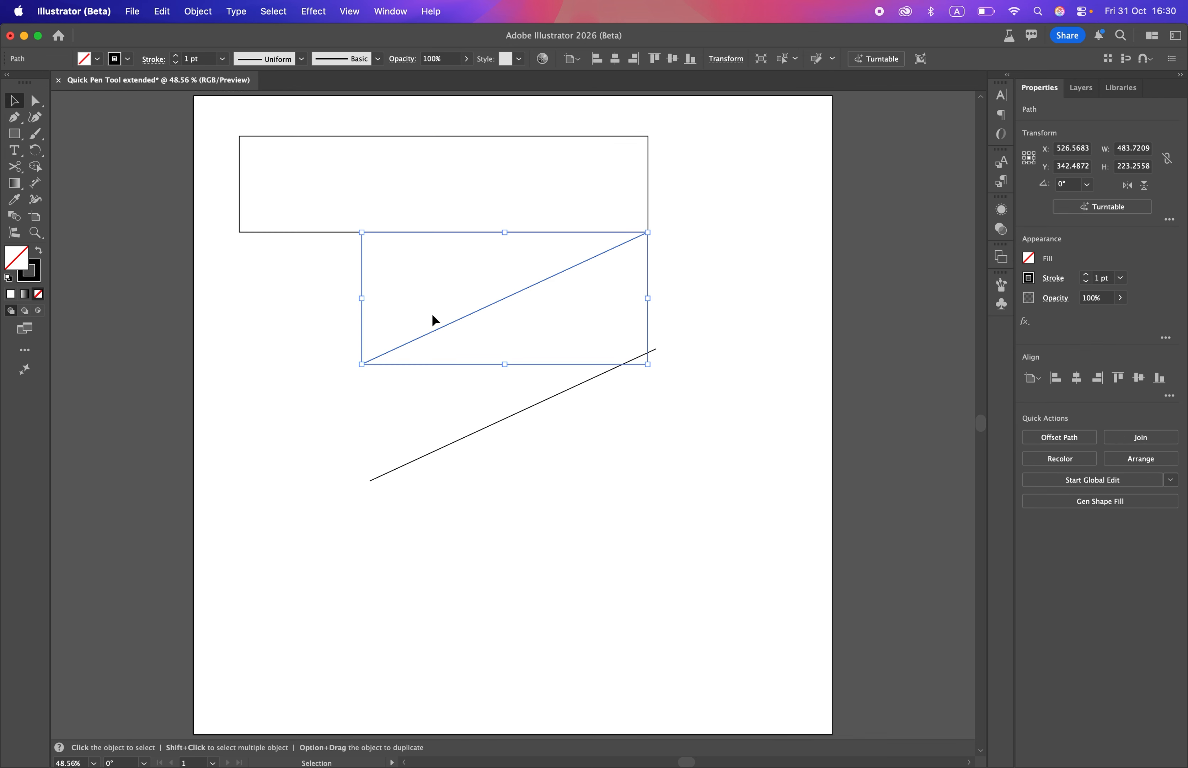
{"action": "key", "text": "r"}
{"action": "left_click", "coordinate": [648, 232]}
{"action": "left_click_drag", "start_coordinate": [363, 364], "coordinate": [241, 230]}
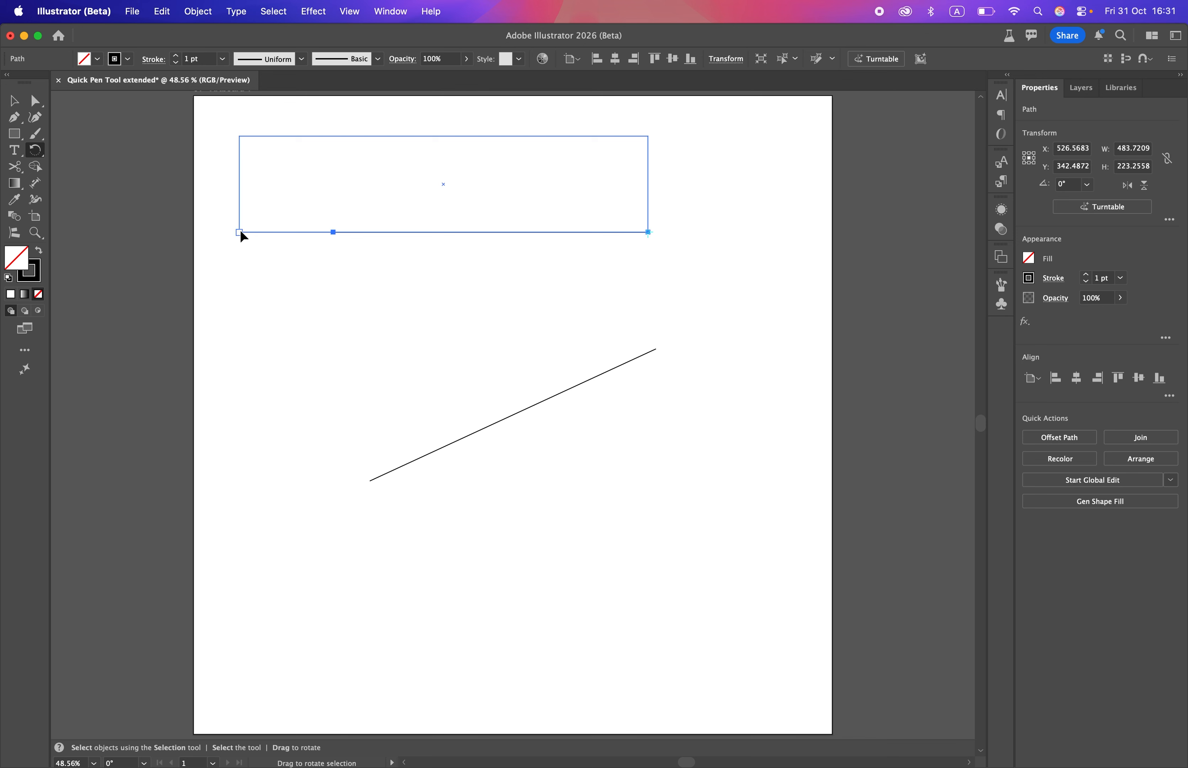
Delete the guide rectangle and keep the horizontal line.
{"action": "key", "text": "v"}
{"action": "left_click", "coordinate": [318, 246]}
{"action": "left_click", "coordinate": [312, 232]}
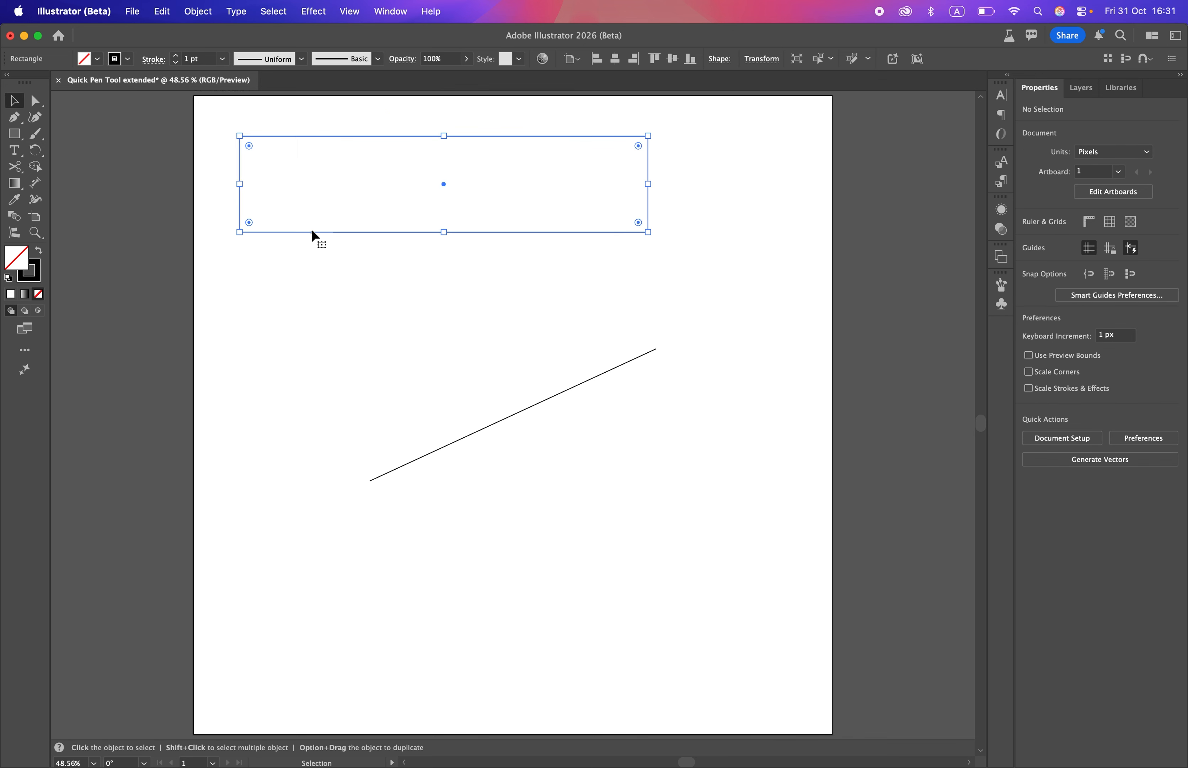
{"action": "key", "text": "Delete"}
{"action": "key", "text": "Delete"}
Draw a circle about 533 px wide from the horizontal line's midpoint out to its endpoints.
{"action": "key", "text": "l"}
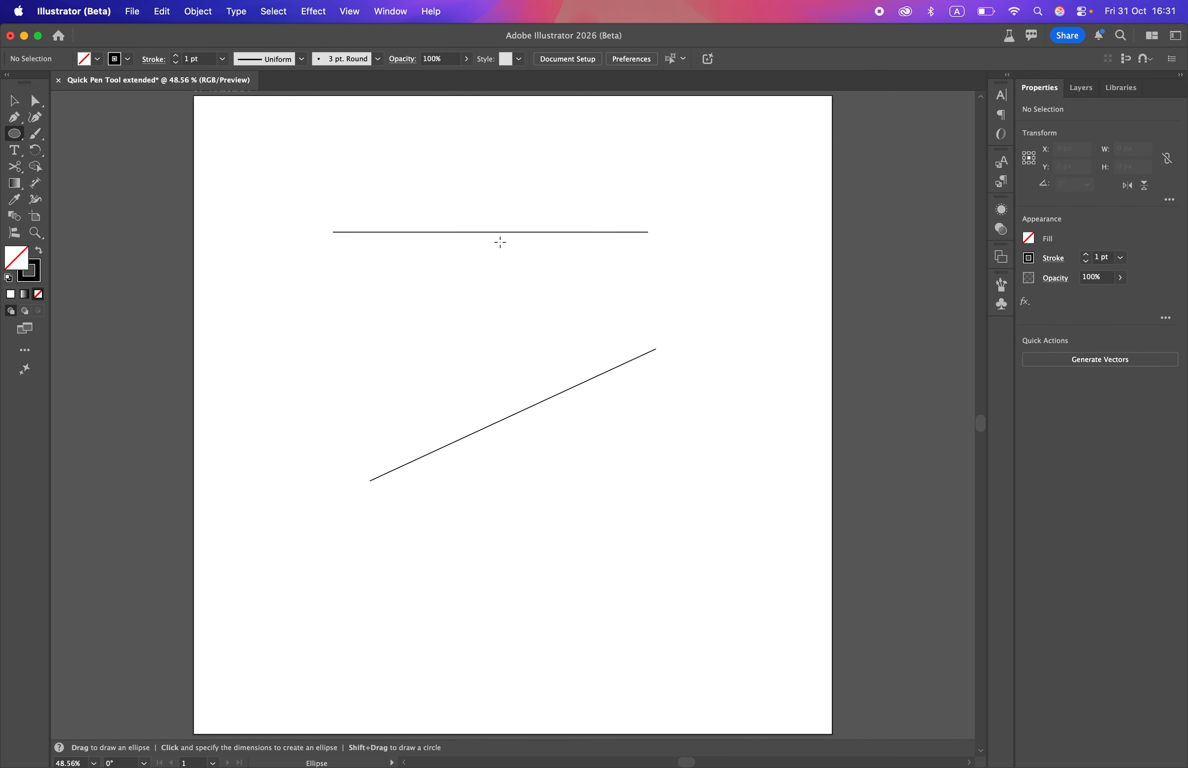
{"action": "left_click_drag", "start_coordinate": [491, 232], "coordinate": [646, 283]}
{"action": "key", "text": "v"}
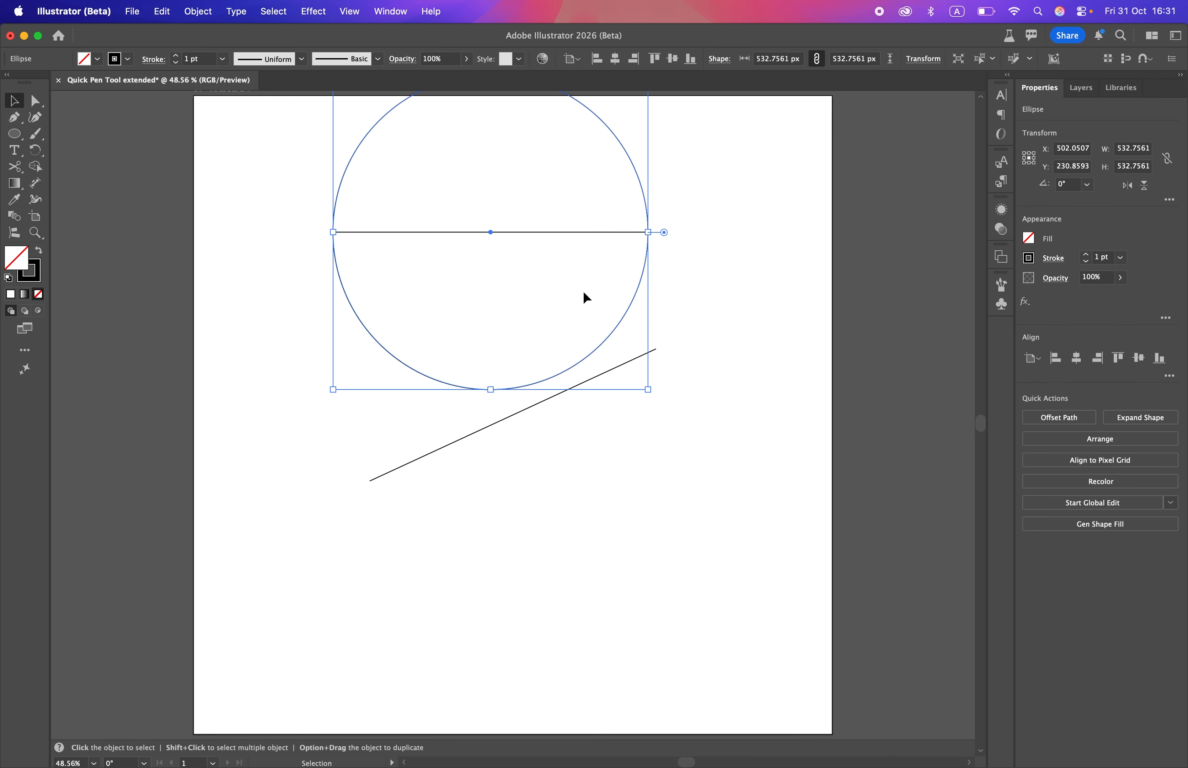
Reset the horizontal line's angle to 0° and place it with the circle over the original diagonal line.
{"action": "left_click", "coordinate": [584, 297]}
{"action": "left_click", "coordinate": [586, 232]}
{"action": "left_click", "coordinate": [1088, 188]}
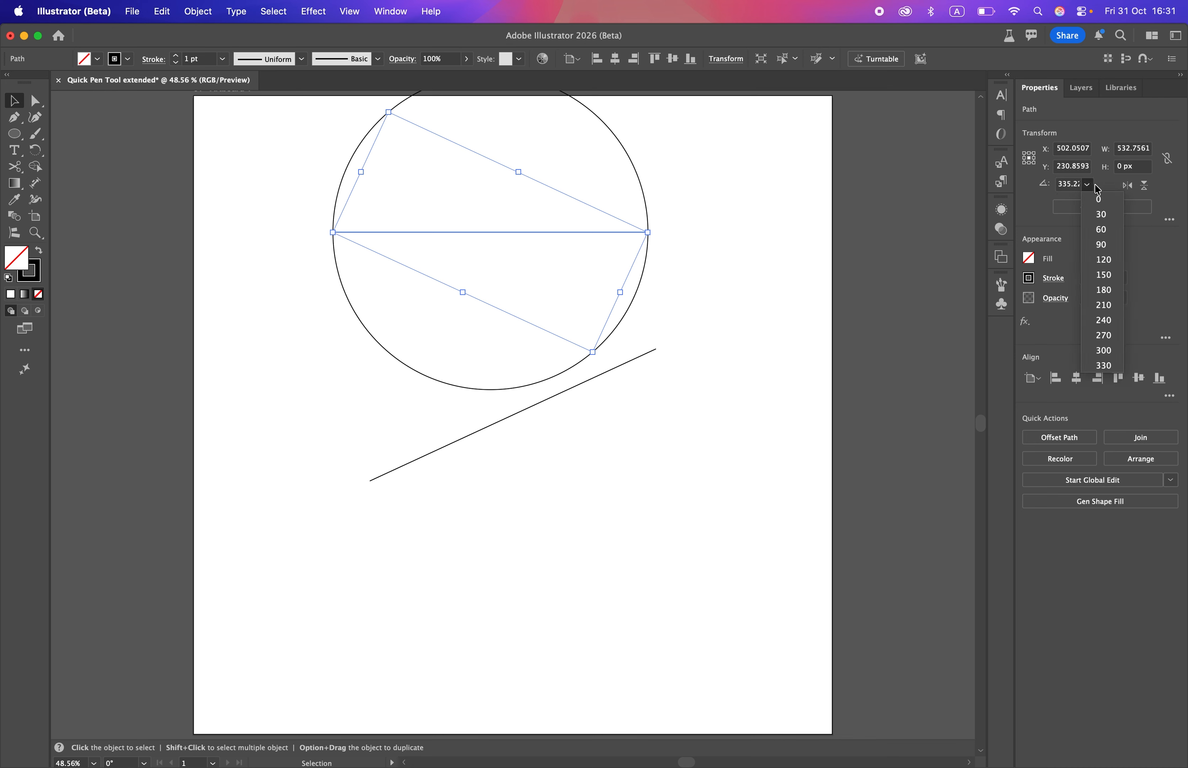
{"action": "left_click", "coordinate": [1100, 300]}
{"action": "left_click_drag", "start_coordinate": [724, 277], "coordinate": [657, 353]}
{"action": "left_click", "coordinate": [679, 293]}
{"action": "left_click", "coordinate": [621, 366]}
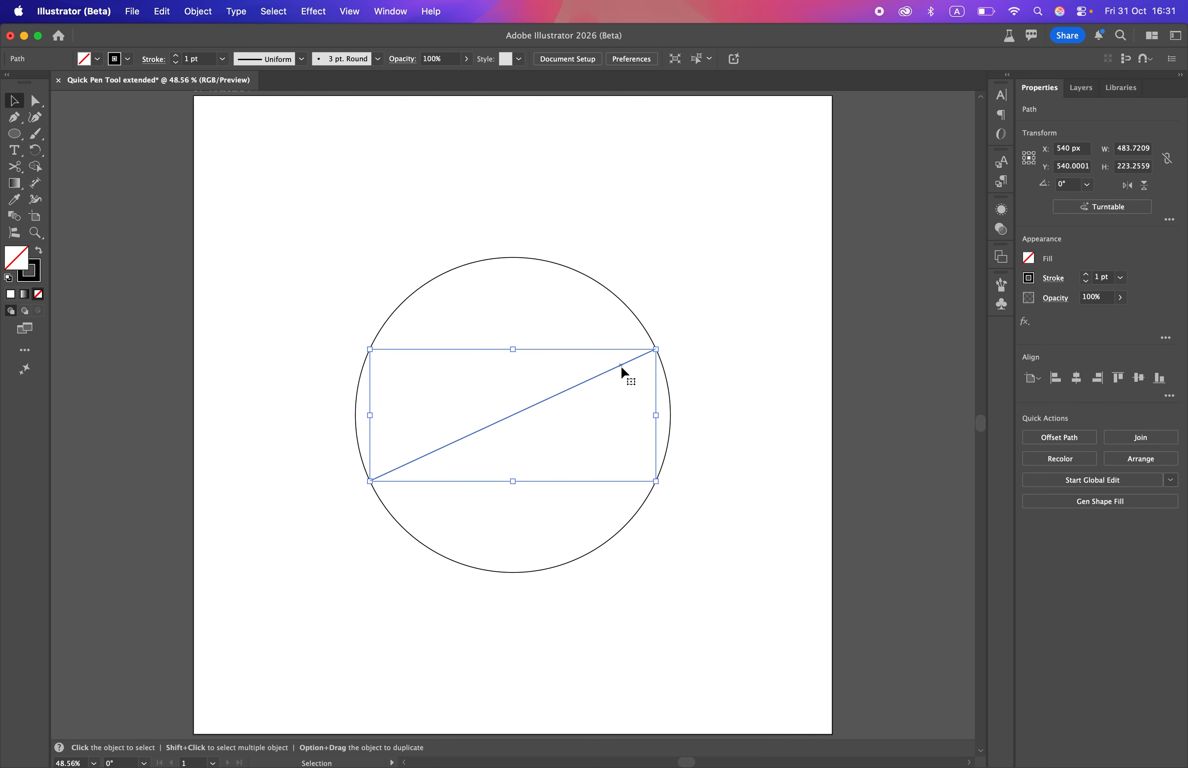
Draw a diagonal line rising from lower left to upper right across the middle of the artboard with the Pen tool.
{"action": "key", "text": "super+shift+a"}
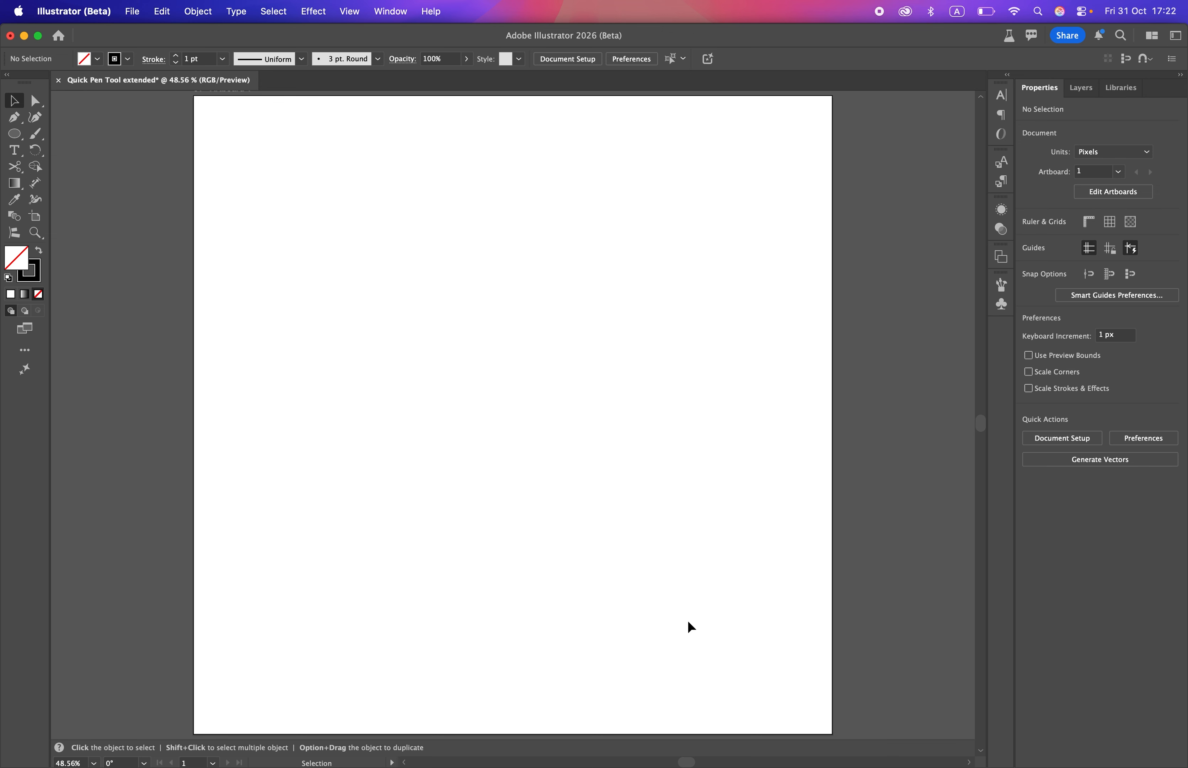
{"action": "left_click", "coordinate": [21, 116]}
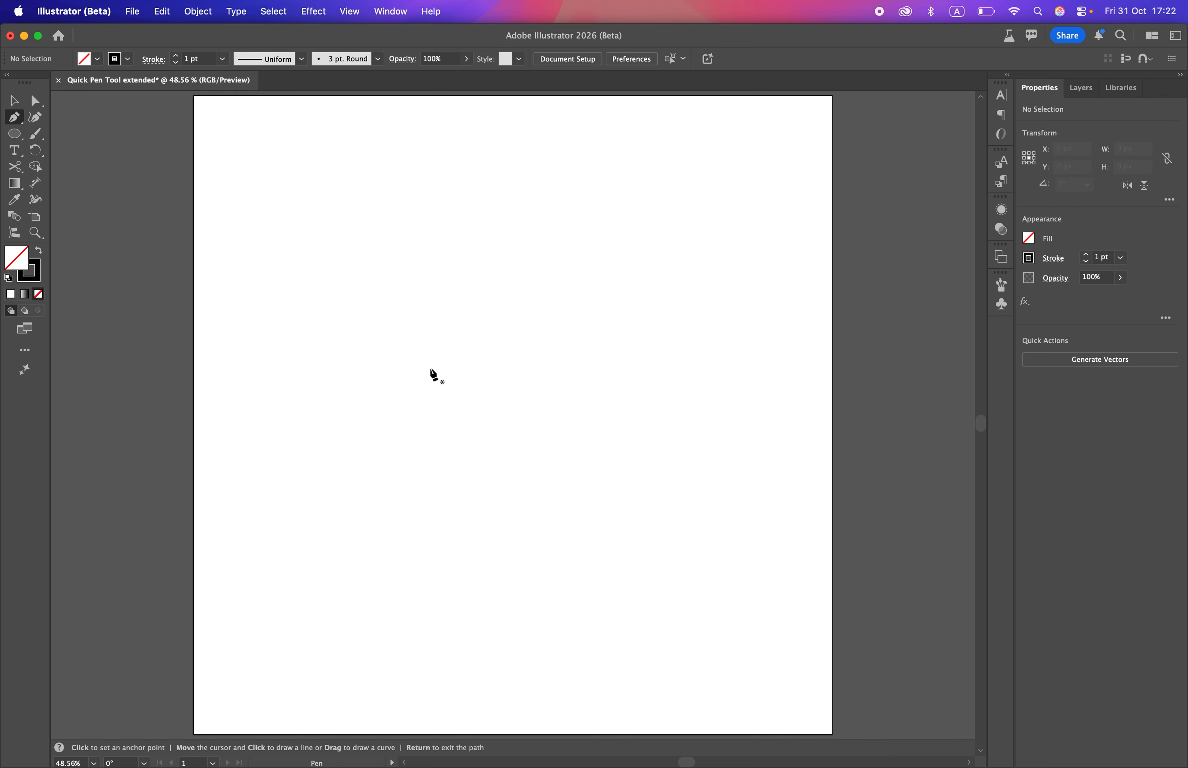
{"action": "left_click", "coordinate": [411, 478]}
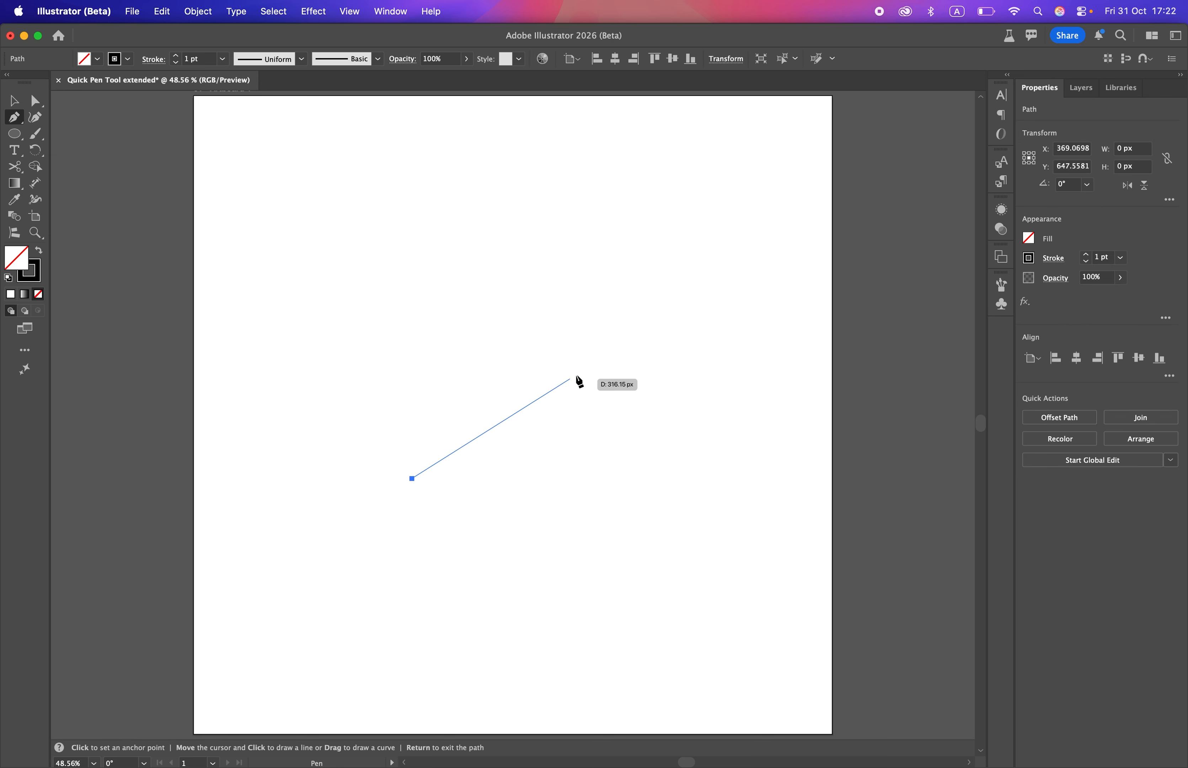
{"action": "left_click", "coordinate": [616, 354]}
{"action": "left_click", "coordinate": [648, 464], "text": "super"}
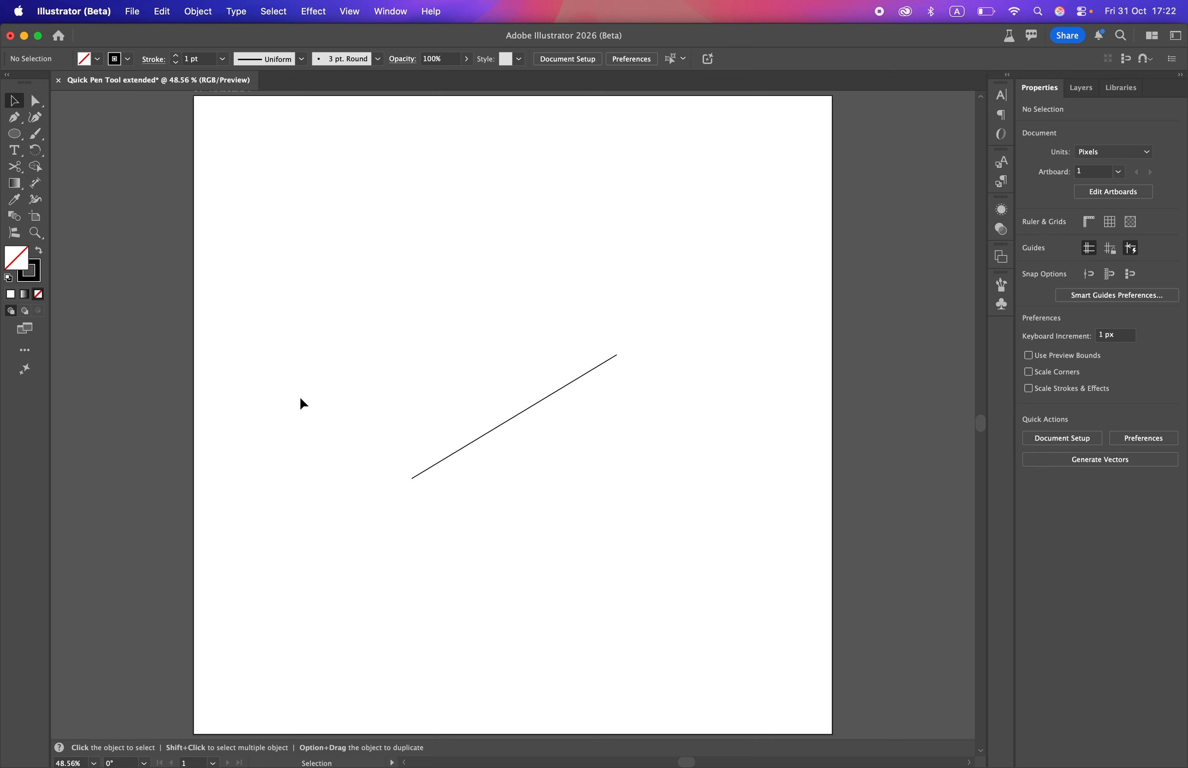
Draw a circle about 405 px wide through both endpoints of the diagonal line with the Quick Pen tool.
{"action": "left_click", "coordinate": [15, 118]}
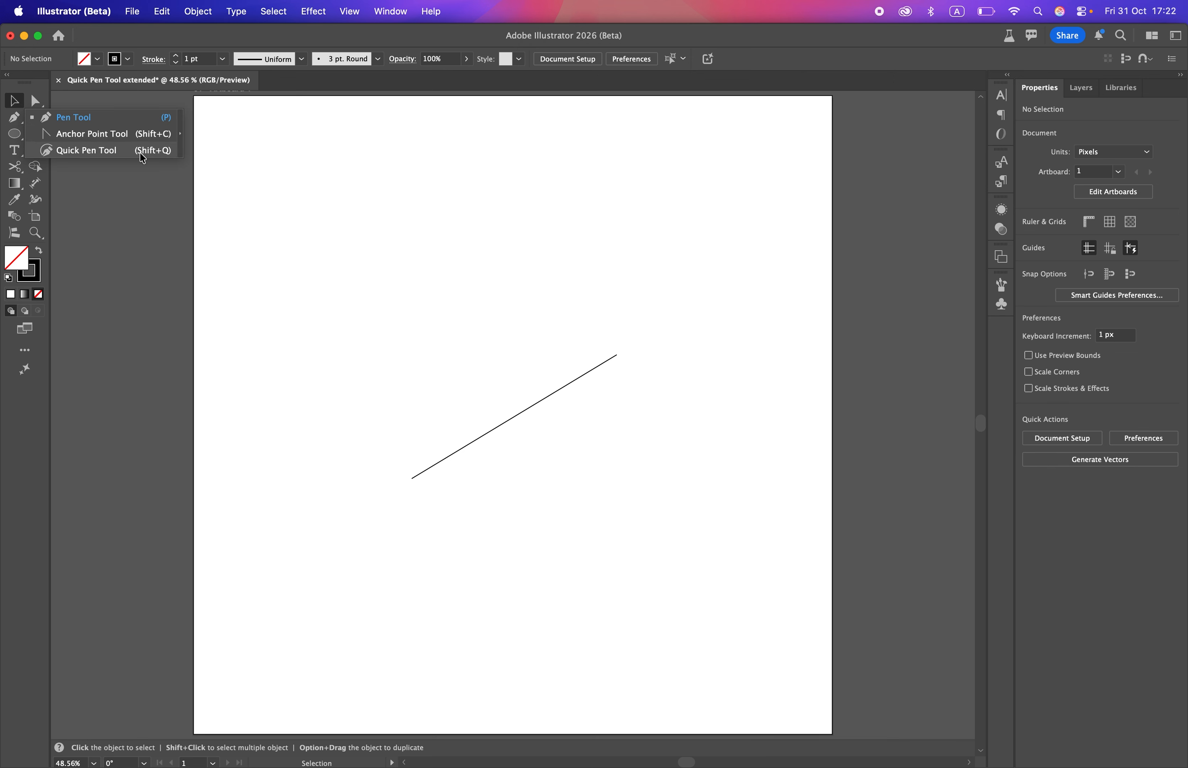
{"action": "left_click", "coordinate": [151, 158]}
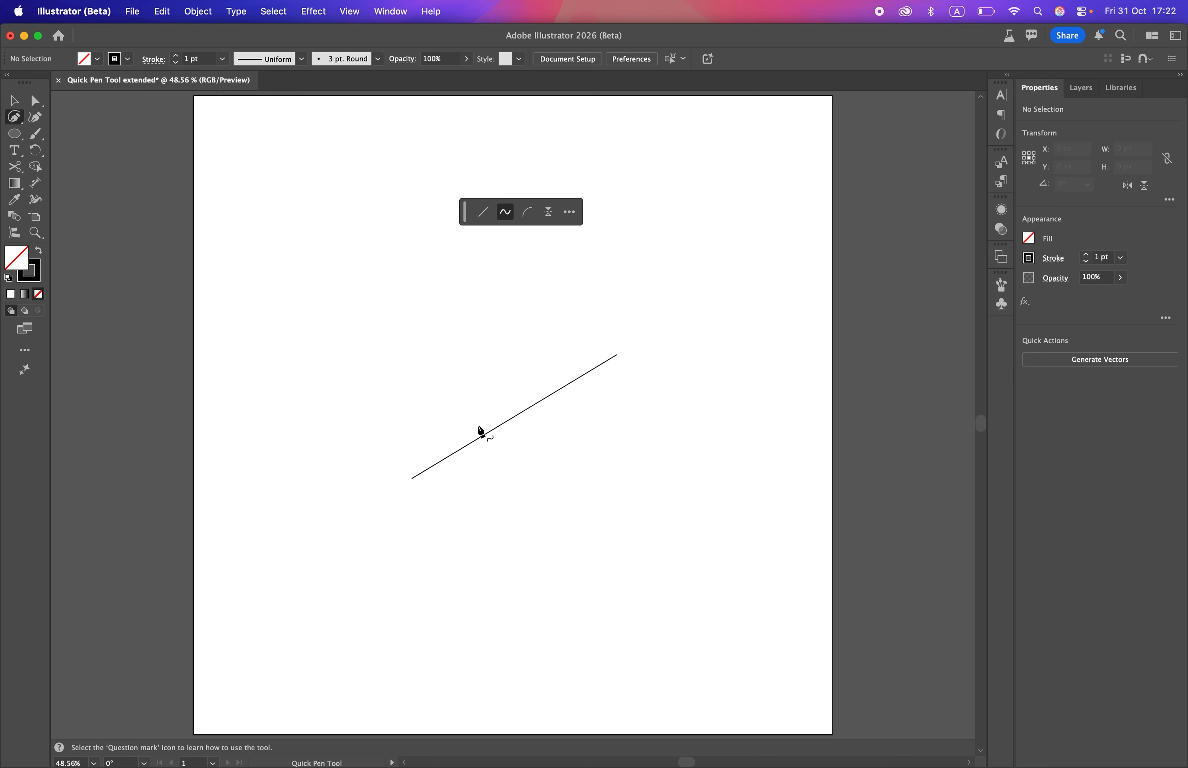
{"action": "mouse_move", "coordinate": [617, 357]}
{"action": "left_mouse_down"}
{"action": "mouse_move", "coordinate": [610, 412]}
{"action": "mouse_move", "coordinate": [542, 467]}
{"action": "mouse_move", "coordinate": [460, 505]}
{"action": "mouse_move", "coordinate": [411, 478]}
{"action": "left_mouse_up"}
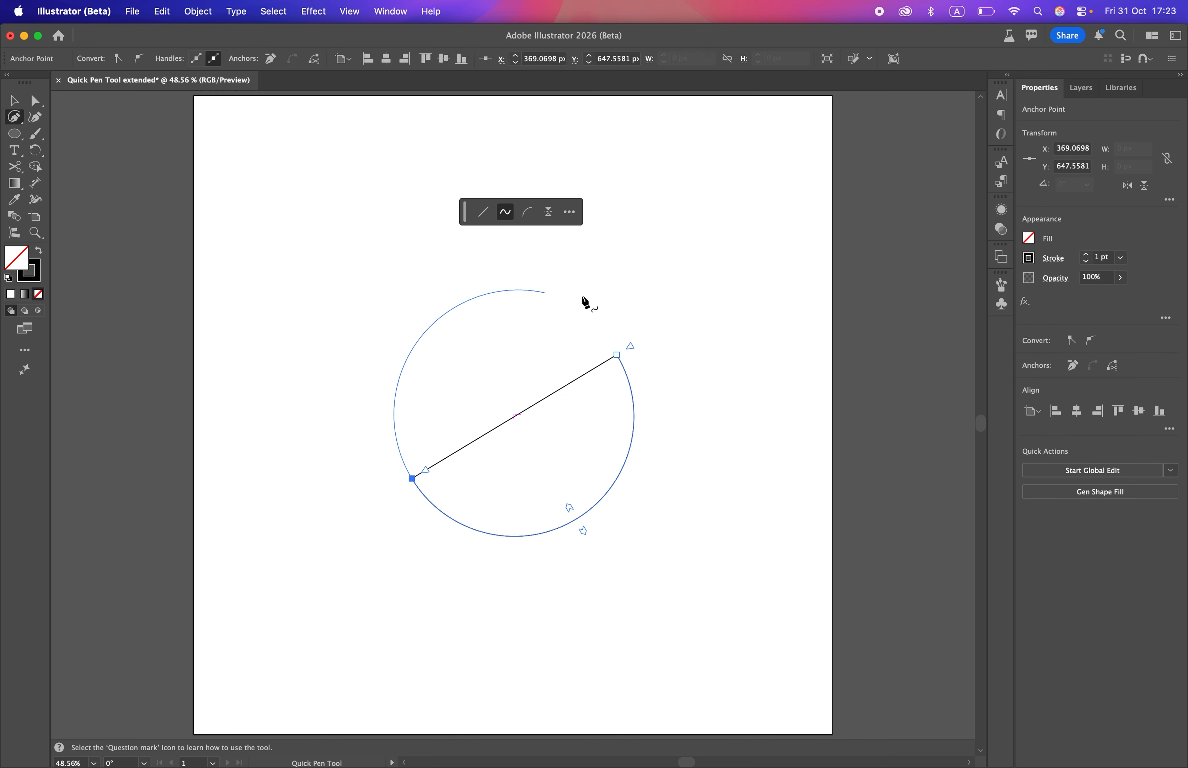
{"action": "key", "text": "v"}
{"action": "left_click", "coordinate": [683, 356]}
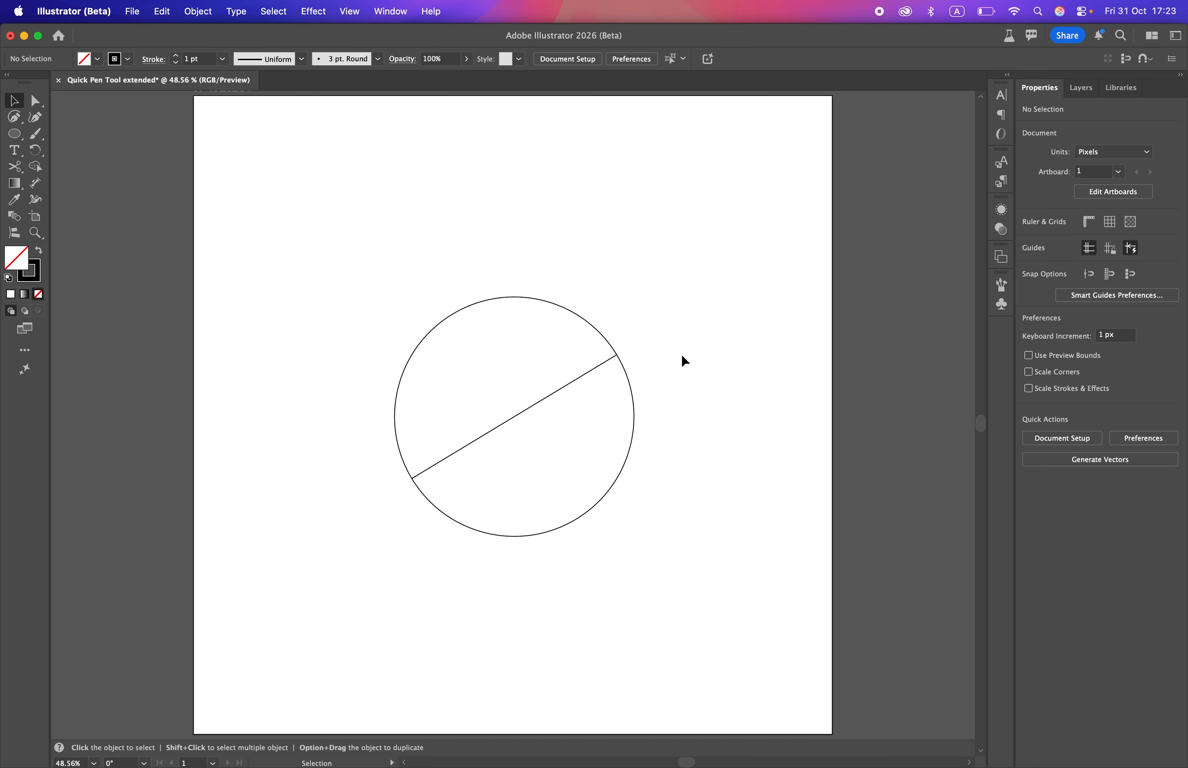
Clear the line and circle from the artboard and draw a new diagonal line descending from upper left to lower right.
{"action": "key", "text": "super+a"}
{"action": "key", "text": "Delete"}
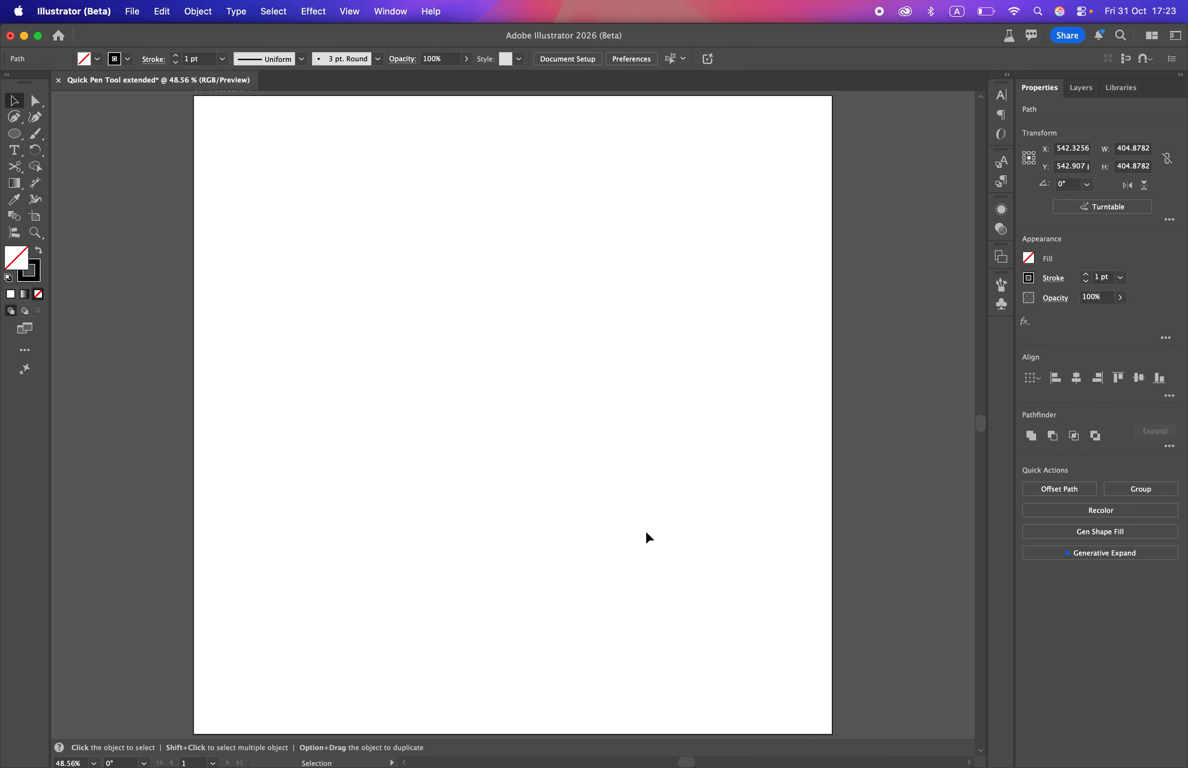
{"action": "left_click_drag", "start_coordinate": [14, 117], "coordinate": [85, 118]}
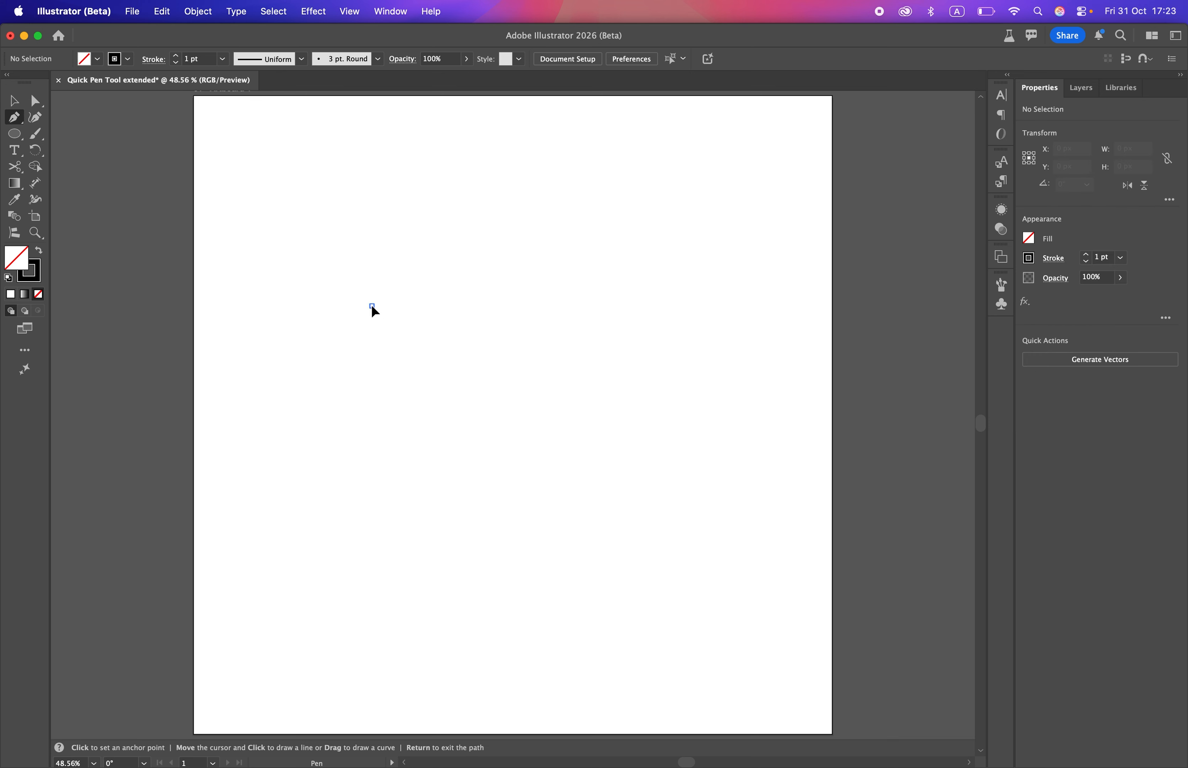
{"action": "left_click", "coordinate": [372, 306]}
{"action": "key", "text": "super+z"}
{"action": "left_click", "coordinate": [372, 343]}
{"action": "left_click", "coordinate": [629, 469]}
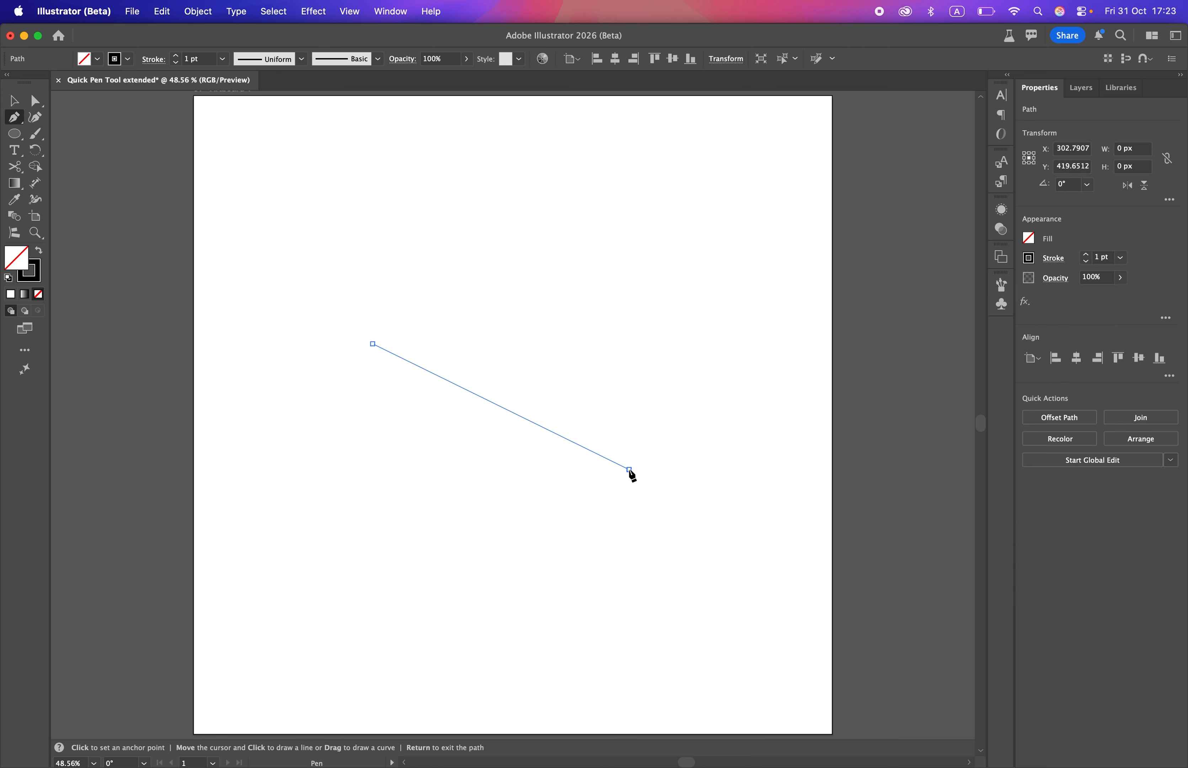
{"action": "key", "text": "v"}
{"action": "left_click", "coordinate": [567, 368]}
Draw a circle through both endpoints of the descending line with the Quick Pen tool.
{"action": "left_click_drag", "start_coordinate": [17, 117], "coordinate": [86, 154]}
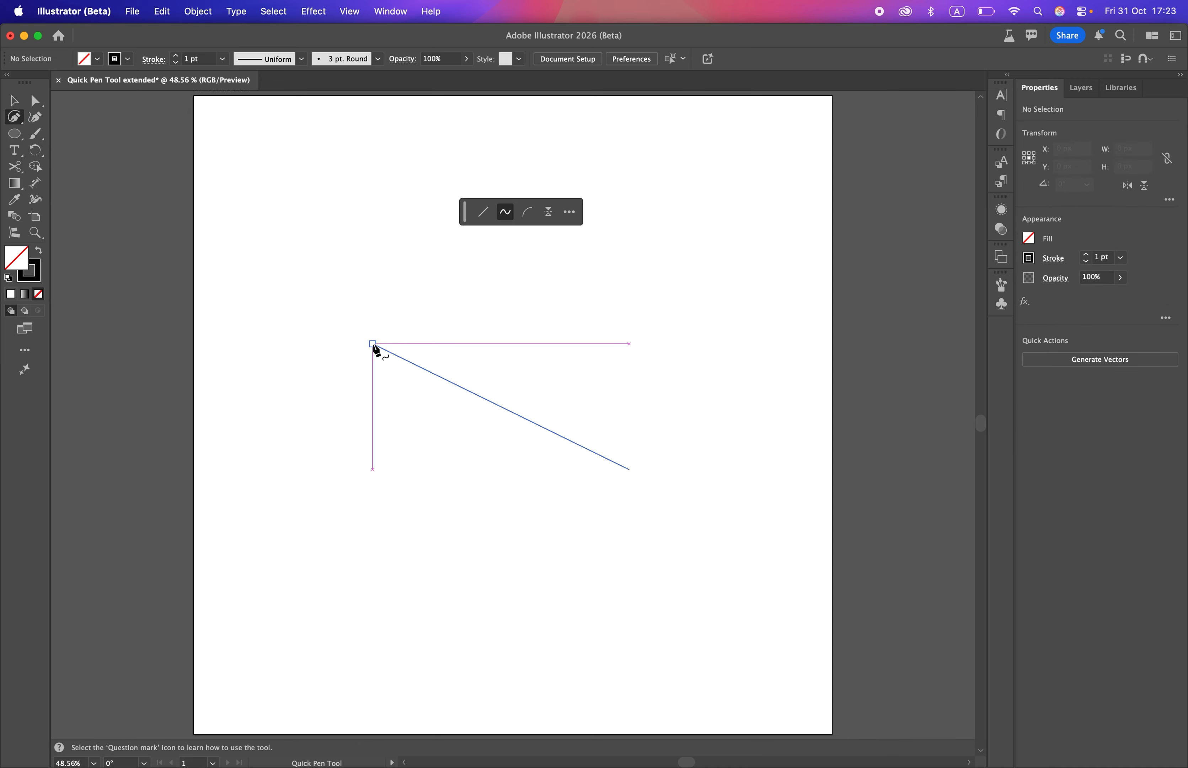
{"action": "left_click", "coordinate": [372, 343]}
{"action": "left_click", "coordinate": [629, 469]}
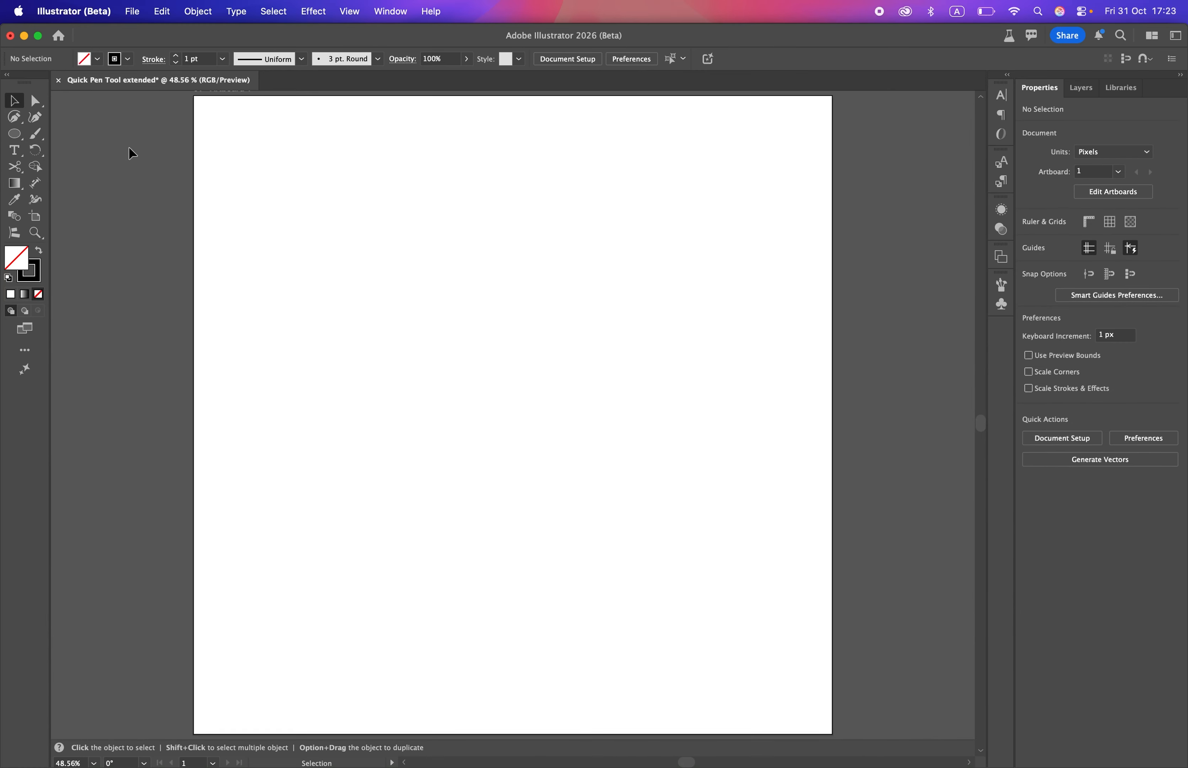
Draw a square about 284 px wide near the artboard's centre and a circle about 319 px wide from the square's centre.
{"action": "left_click_drag", "start_coordinate": [14, 134], "coordinate": [75, 133]}
{"action": "left_click_drag", "start_coordinate": [451, 349], "coordinate": [535, 432]}
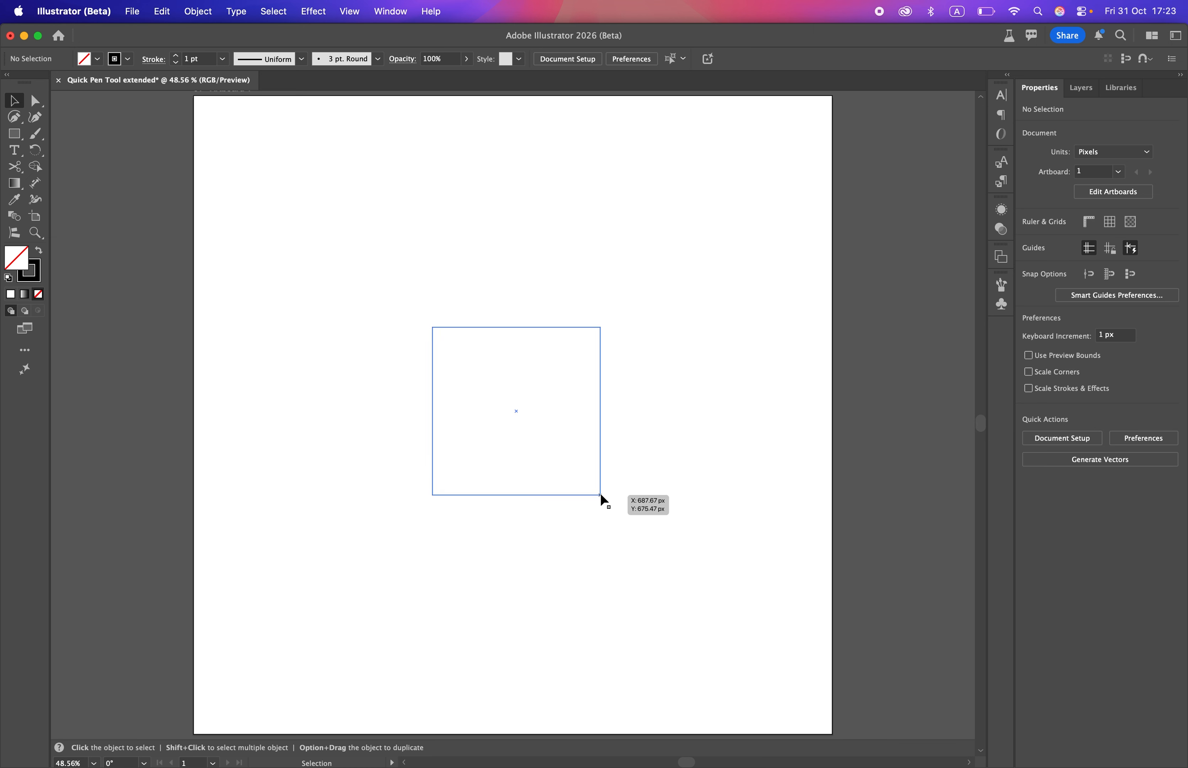
{"action": "left_click_drag", "start_coordinate": [14, 134], "coordinate": [60, 149]}
{"action": "left_click_drag", "start_coordinate": [516, 411], "coordinate": [523, 503]}
{"action": "key", "text": "v"}
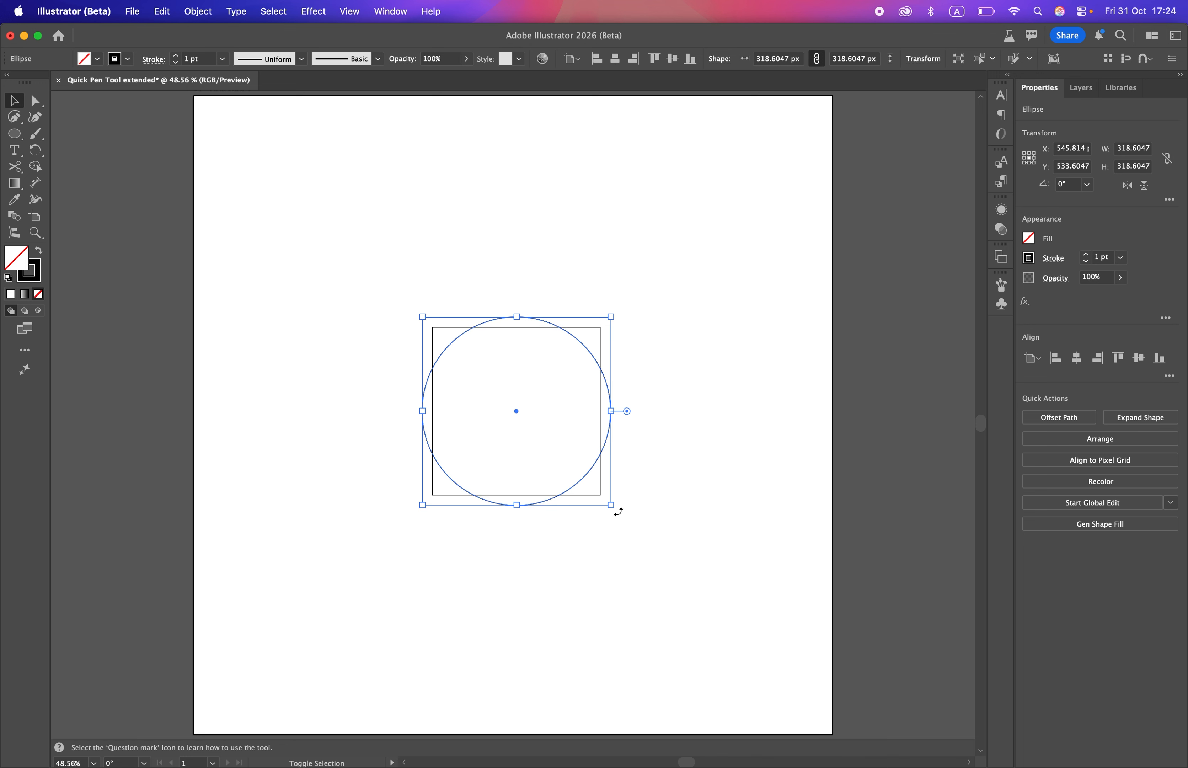
Rotate the circle 45° and scale it from its centre to about 401 px so its anchor points meet the square's corners.
{"action": "left_click_drag", "start_coordinate": [618, 511], "coordinate": [644, 406]}
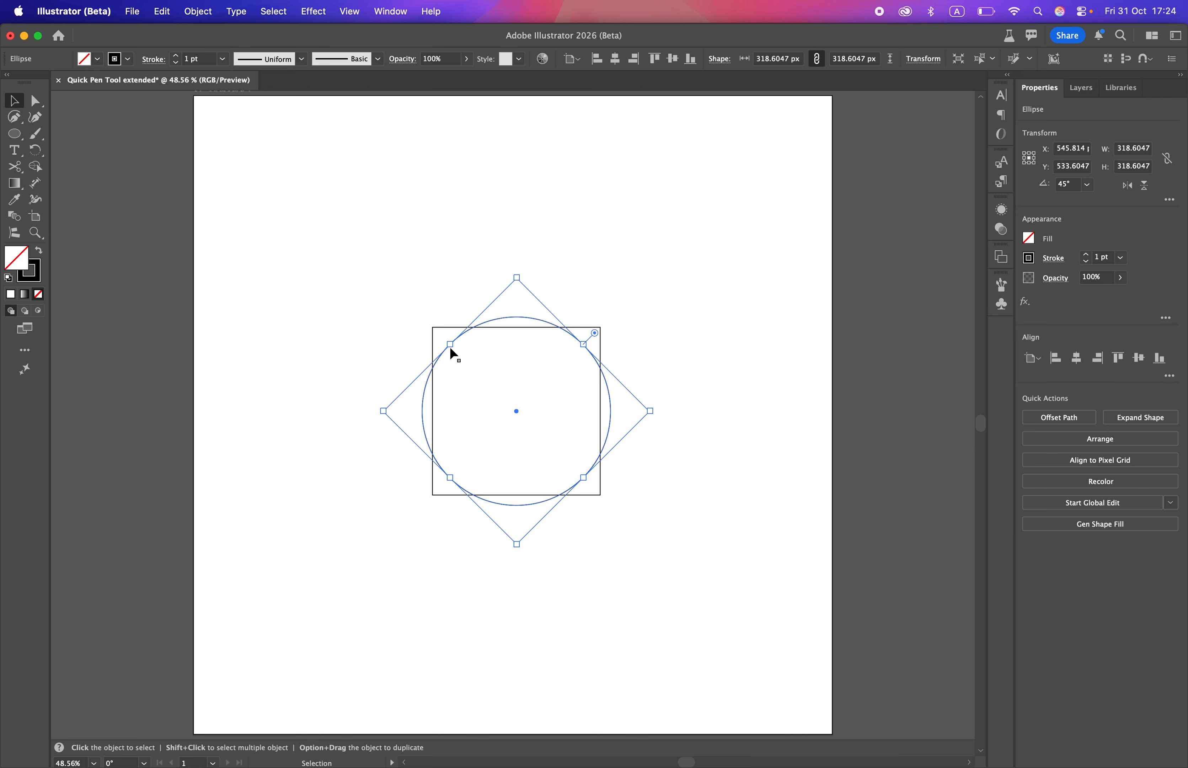
{"action": "left_click_drag", "start_coordinate": [452, 344], "coordinate": [430, 329]}
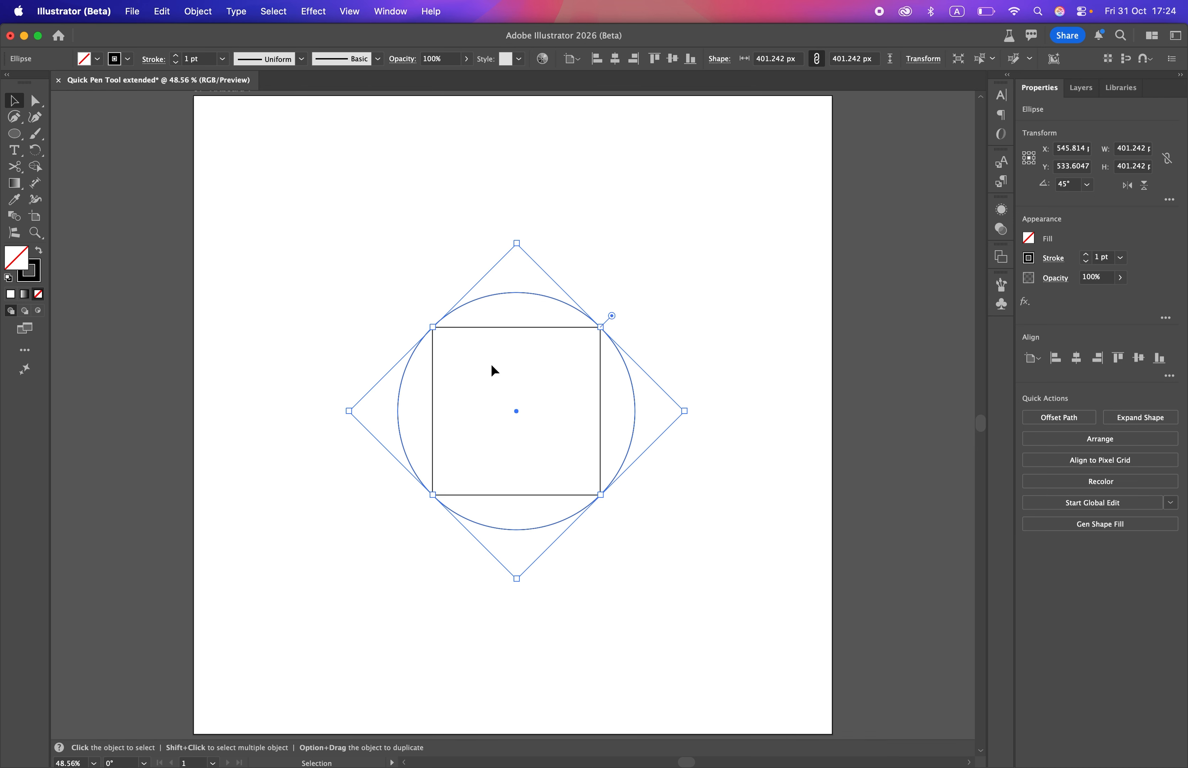
Delete the circle and draw a new one through the square's opposite corners with the Quick Pen tool.
{"action": "key", "text": "Delete"}
{"action": "left_click", "coordinate": [15, 118]}
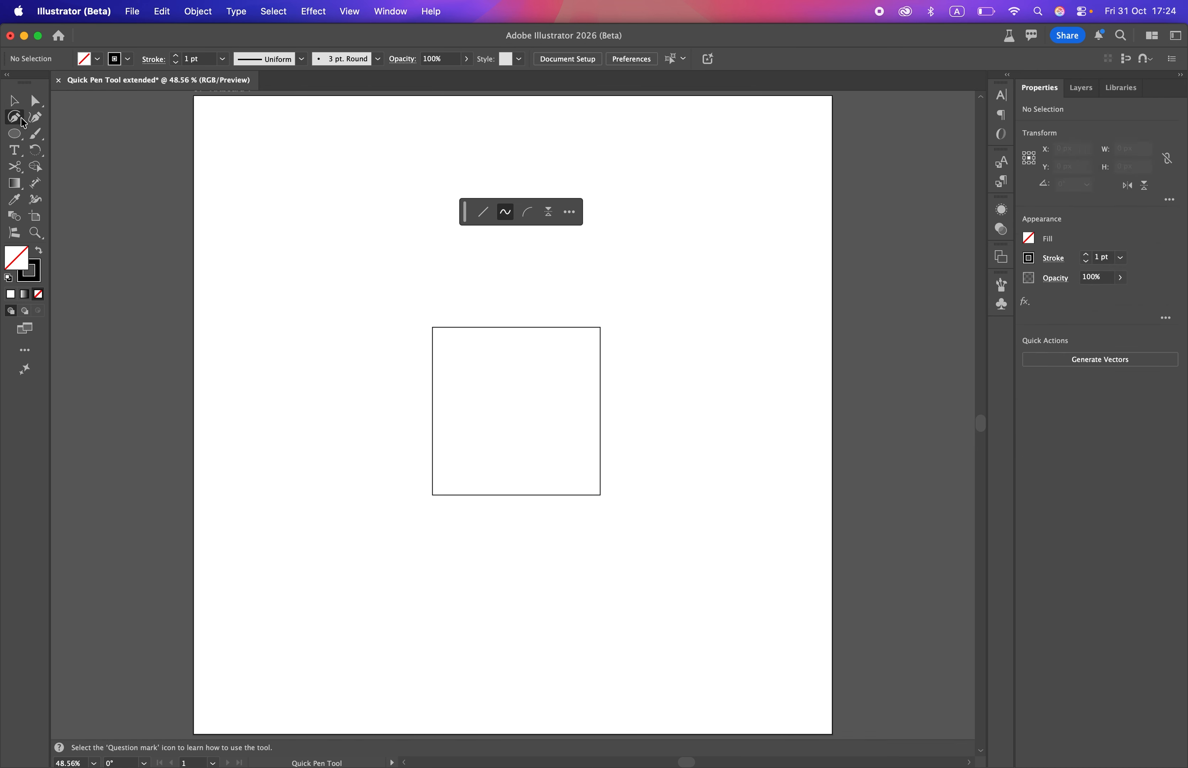
{"action": "mouse_move", "coordinate": [433, 327]}
{"action": "left_mouse_down"}
{"action": "mouse_move", "coordinate": [548, 348]}
{"action": "mouse_move", "coordinate": [610, 414]}
{"action": "mouse_move", "coordinate": [604, 492]}
{"action": "left_mouse_up"}
{"action": "left_click", "coordinate": [601, 494]}
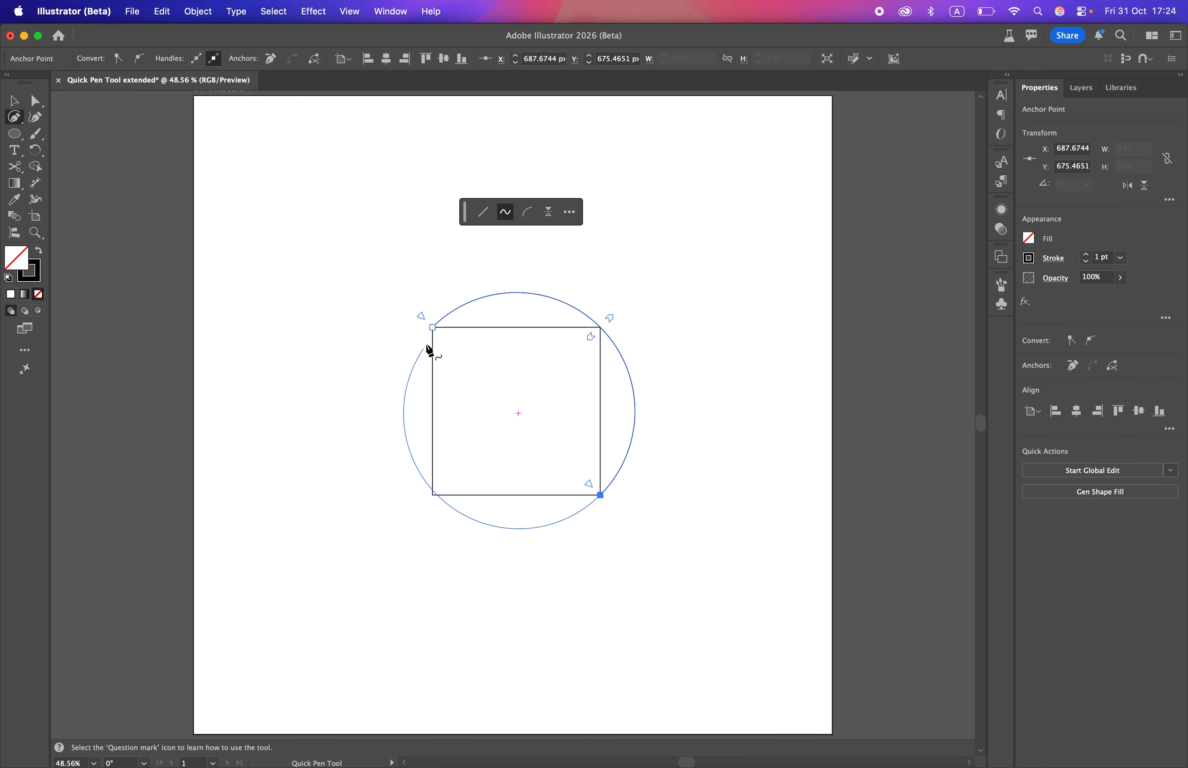
{"action": "left_click", "coordinate": [432, 328]}
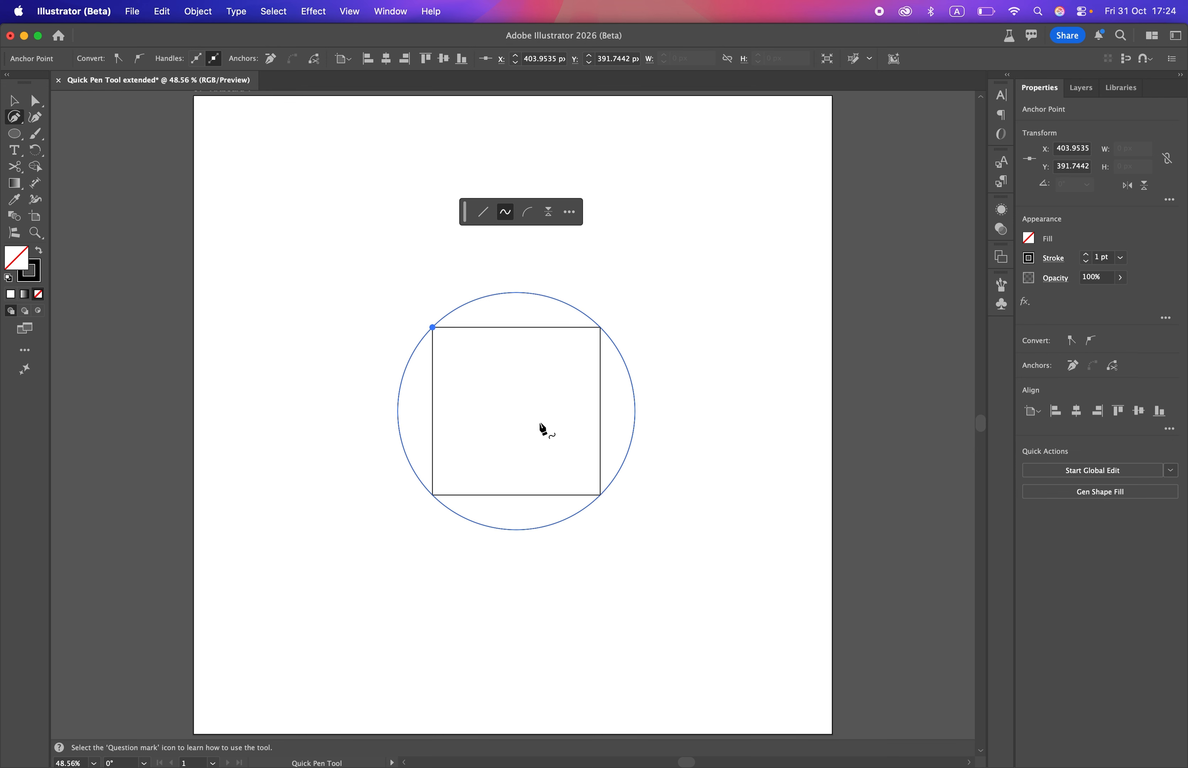
{"action": "key", "text": "v"}
{"action": "left_click", "coordinate": [673, 402]}
Clear the square and circle and draw a tilted rectangle, rising to the right, near the artboard's centre.
{"action": "left_click_drag", "start_coordinate": [684, 491], "coordinate": [373, 323]}
{"action": "key", "text": "Delete"}
{"action": "left_click", "coordinate": [14, 134]}
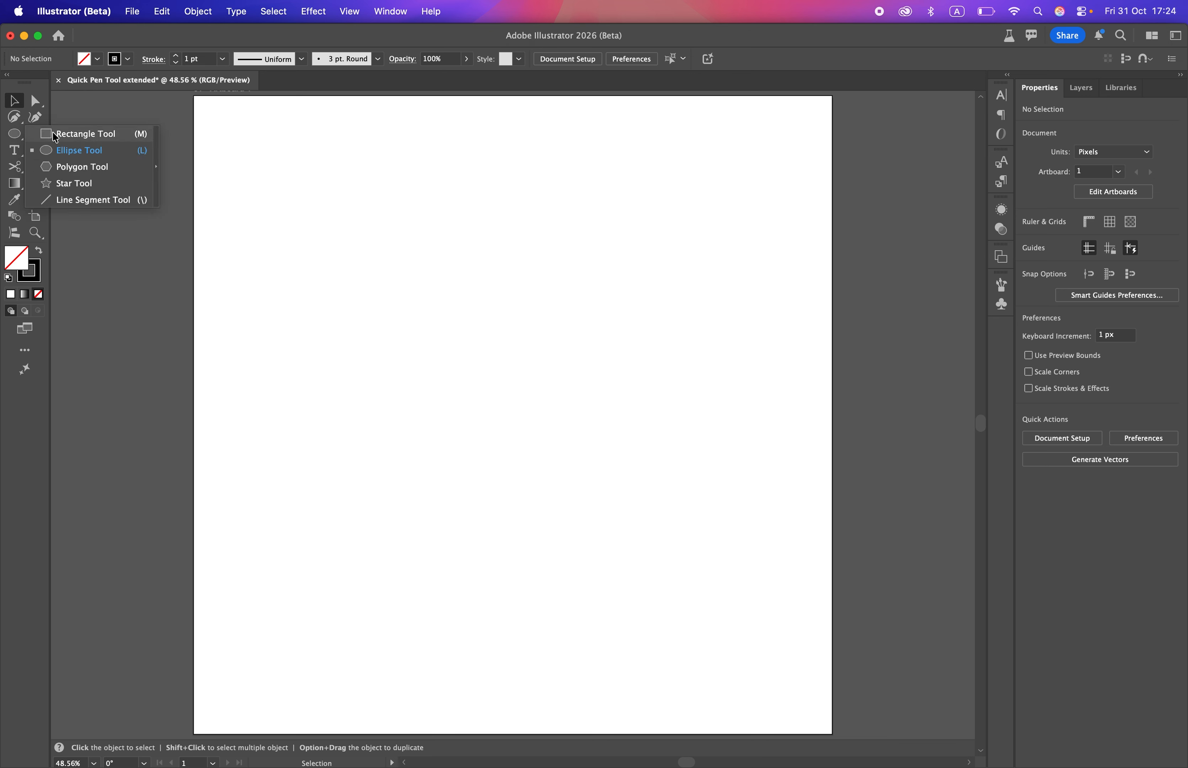
{"action": "left_click", "coordinate": [80, 135]}
{"action": "left_click_drag", "start_coordinate": [434, 360], "coordinate": [582, 378]}
{"action": "key", "text": "v"}
{"action": "left_click", "coordinate": [669, 394]}
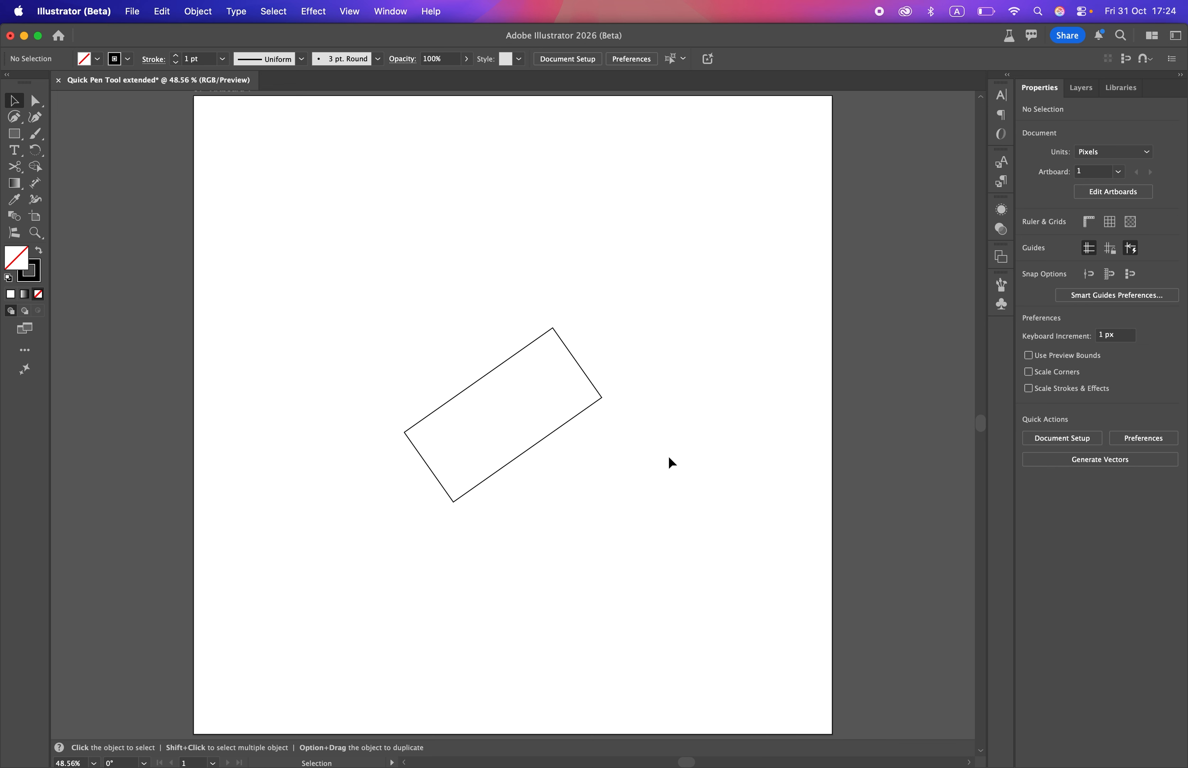
Draw a circle about 276 px wide from the tilted rectangle's centre and rotate it to about 330°.
{"action": "left_click_drag", "start_coordinate": [14, 133], "coordinate": [98, 148]}
{"action": "left_click_drag", "start_coordinate": [504, 415], "coordinate": [571, 484]}
{"action": "key", "text": "r"}
{"action": "left_click_drag", "start_coordinate": [503, 334], "coordinate": [553, 330]}
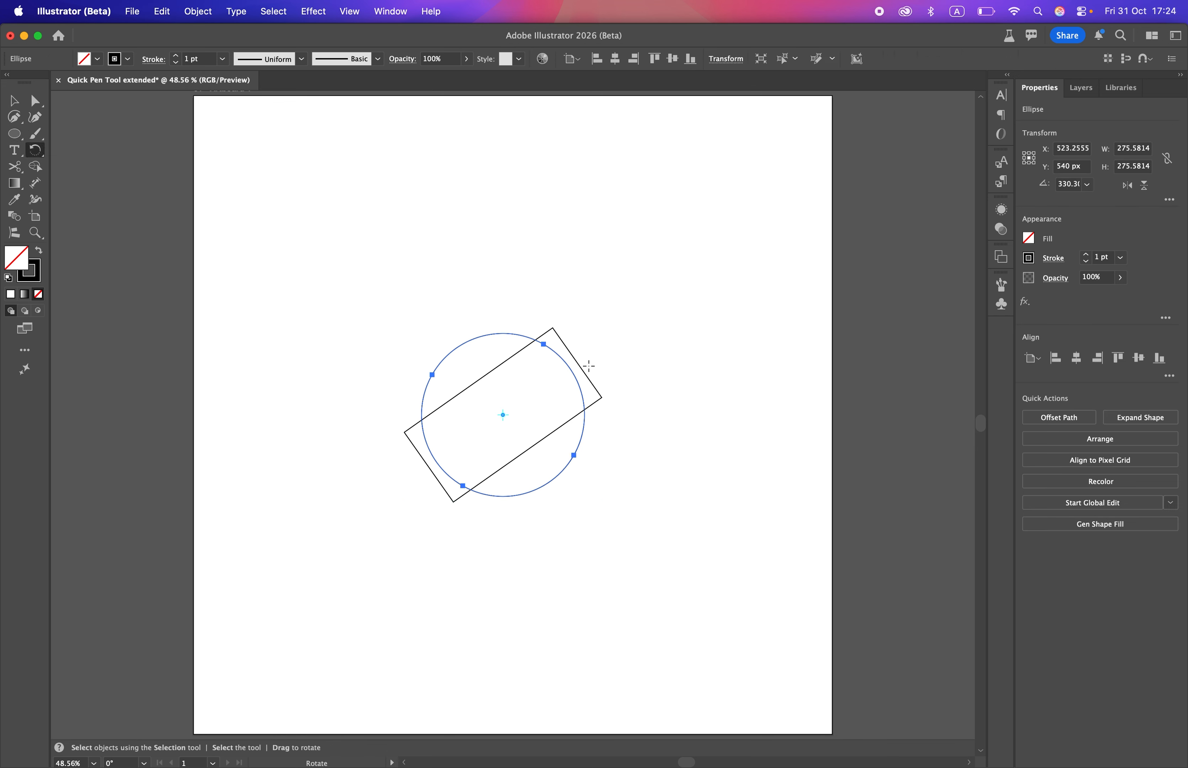
Scale the circle from its centre by snapping its upper anchor point to the rectangle's top corner.
{"action": "key", "text": "a"}
{"action": "left_click", "coordinate": [545, 345]}
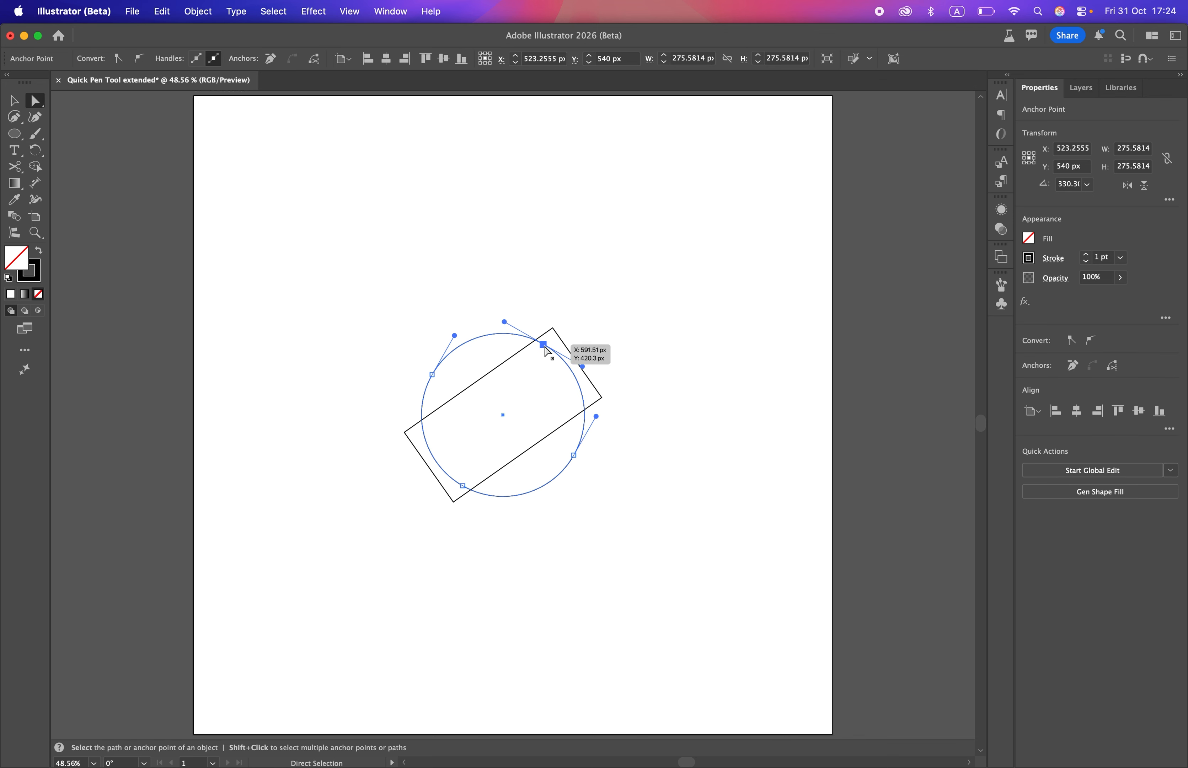
{"action": "key", "text": "v"}
{"action": "left_click_drag", "start_coordinate": [543, 344], "coordinate": [552, 330]}
{"action": "left_click", "coordinate": [654, 430]}
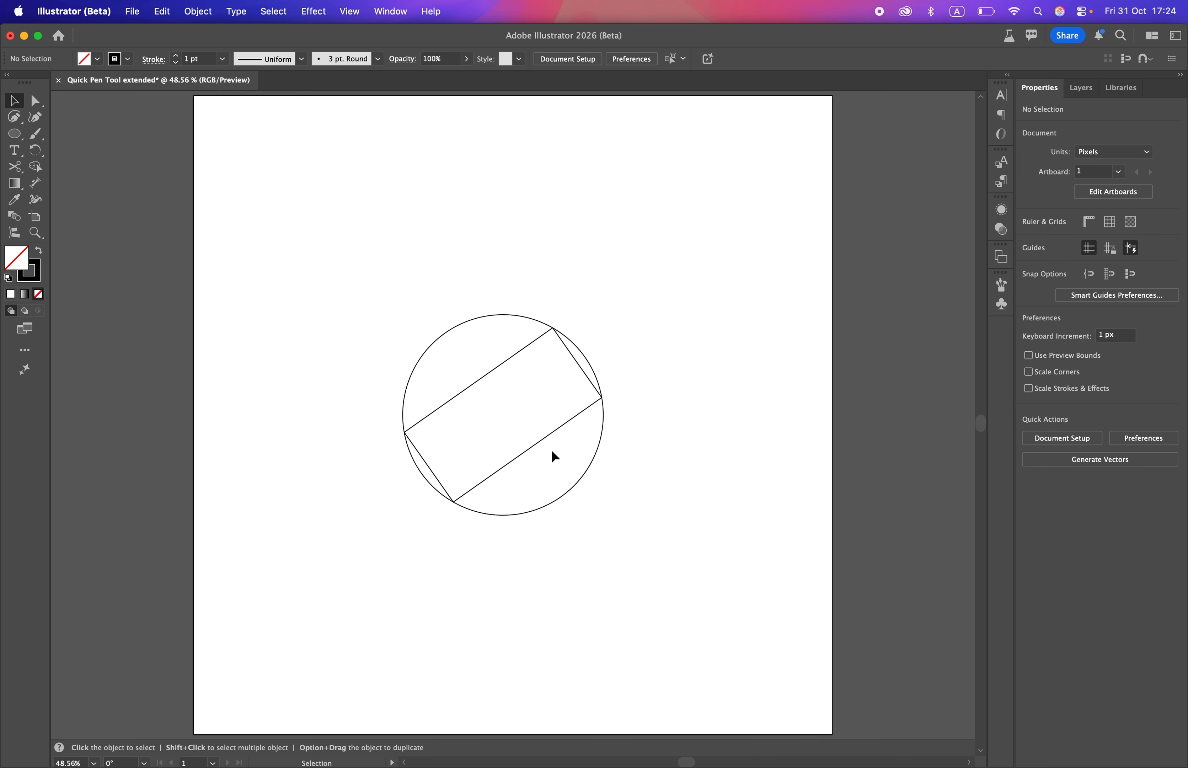
Delete the circle and draw a semicircular arc from the rectangle's top corner to its opposite bottom corner with the Quick Pen tool.
{"action": "left_click", "coordinate": [601, 414]}
{"action": "key", "text": "Delete"}
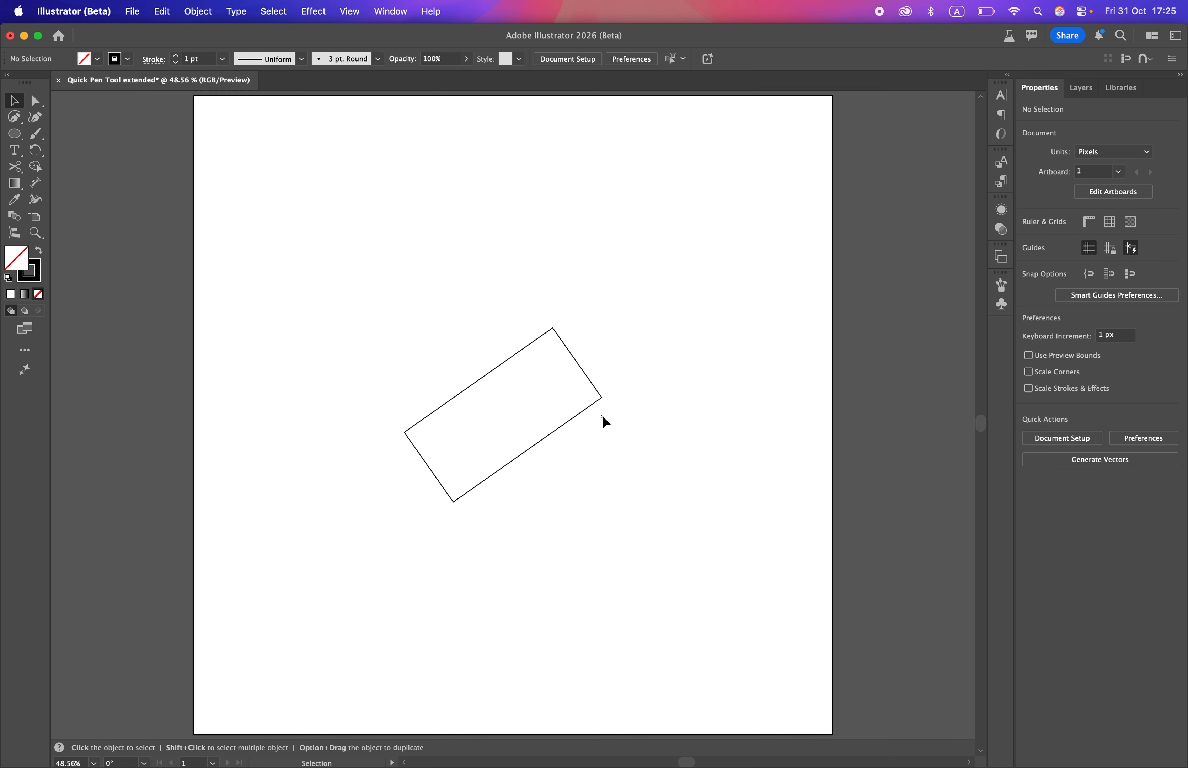
{"action": "key", "text": "p"}
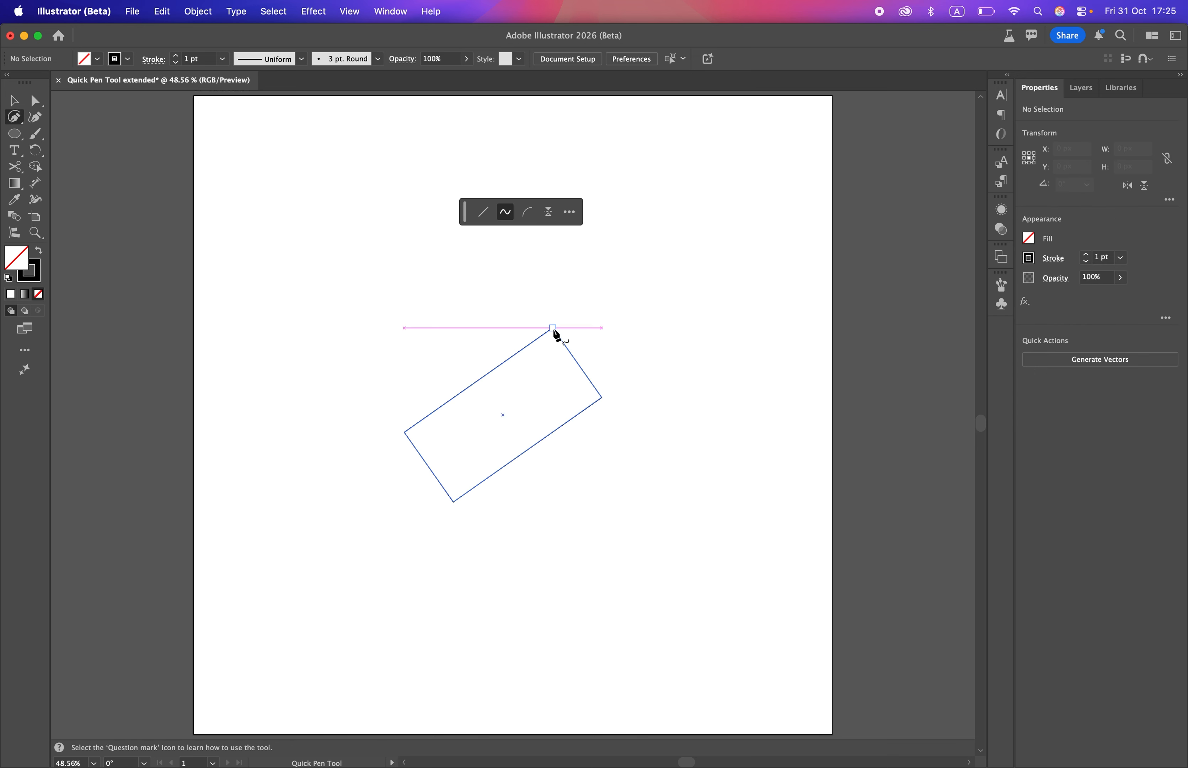
{"action": "left_click", "coordinate": [552, 328]}
{"action": "left_click", "coordinate": [453, 501]}
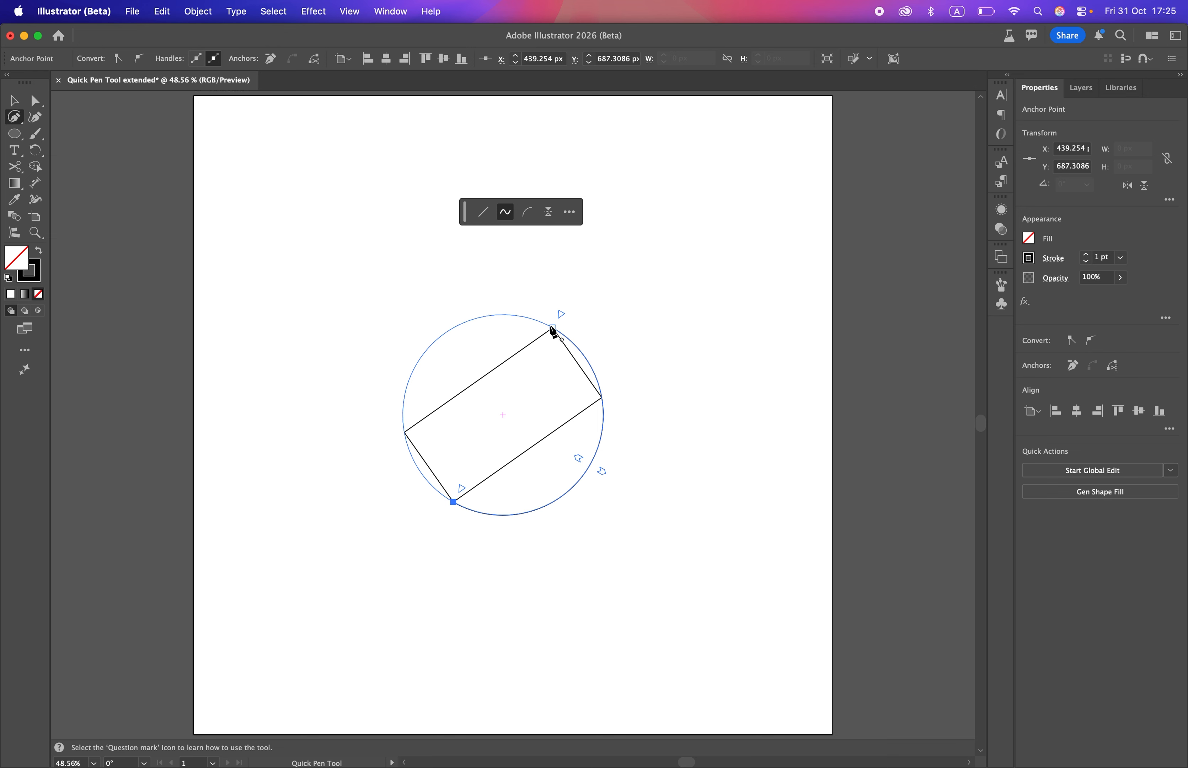
{"action": "key", "text": "v"}
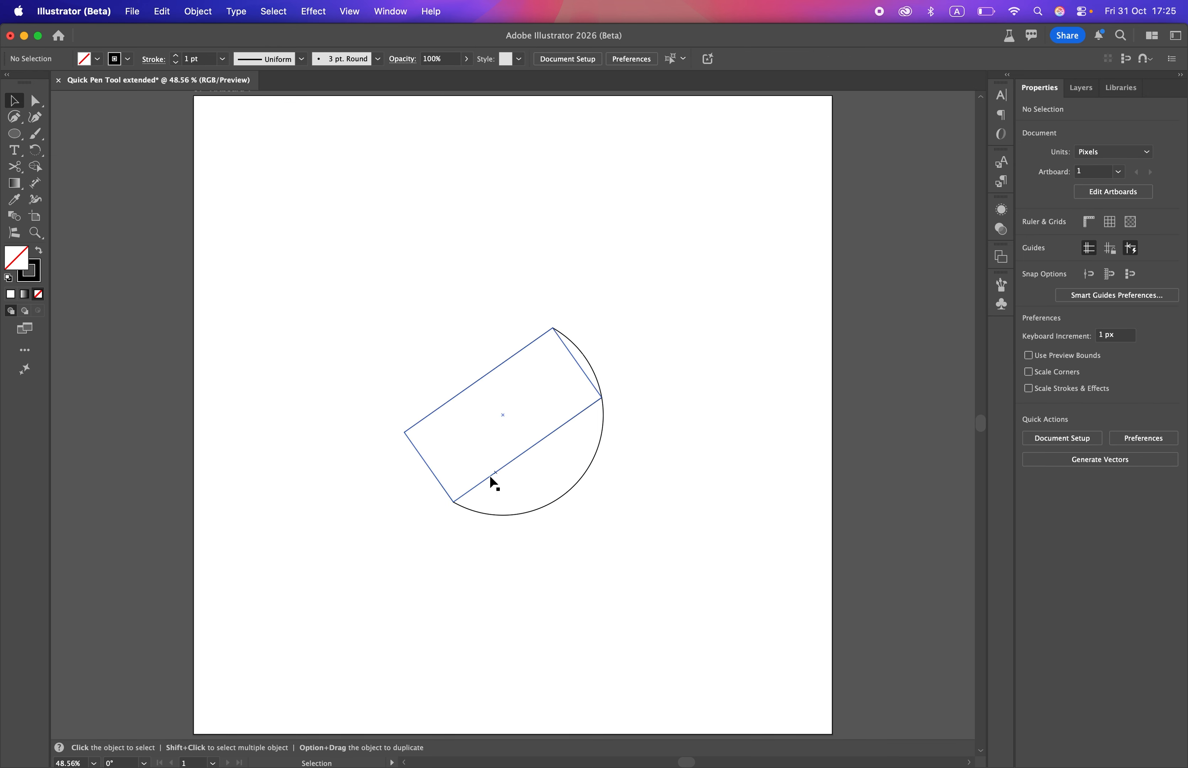
Reselect the open arc and close it into a full circle at the rectangle's top corner with the Quick Pen tool.
{"action": "left_click", "coordinate": [478, 513]}
{"action": "key", "text": "p"}
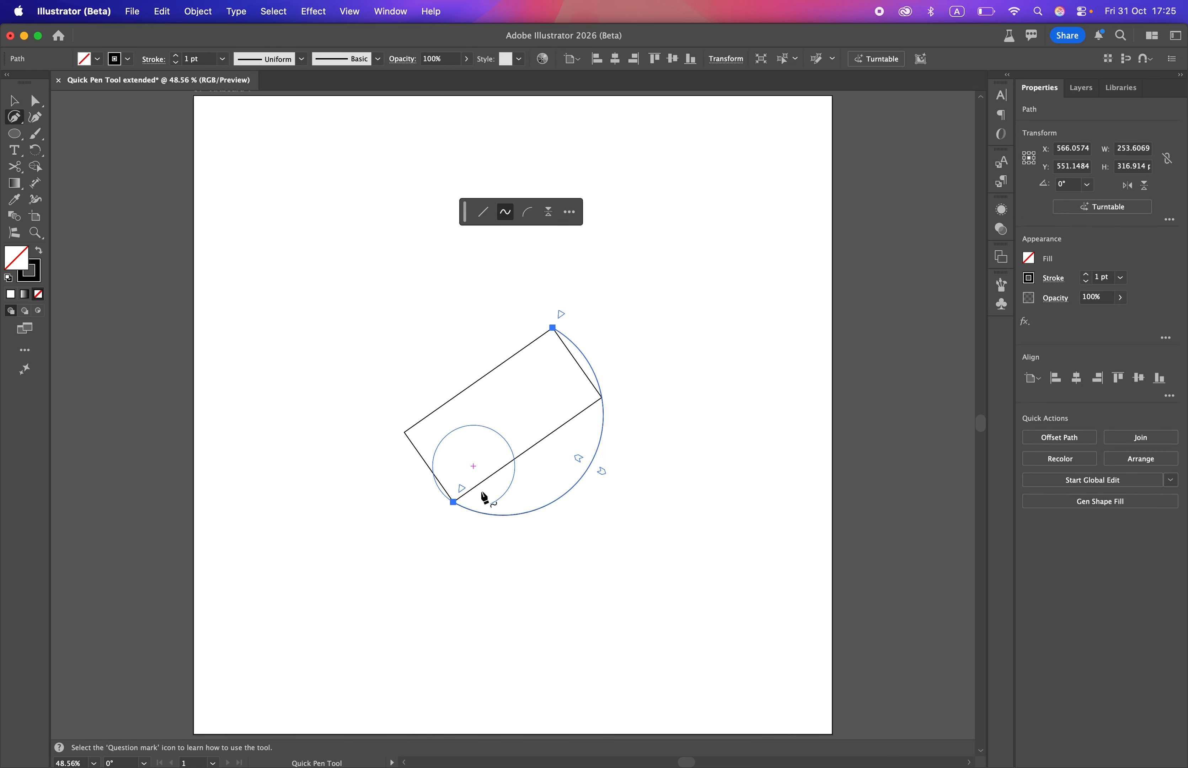
{"action": "left_click", "coordinate": [553, 331]}
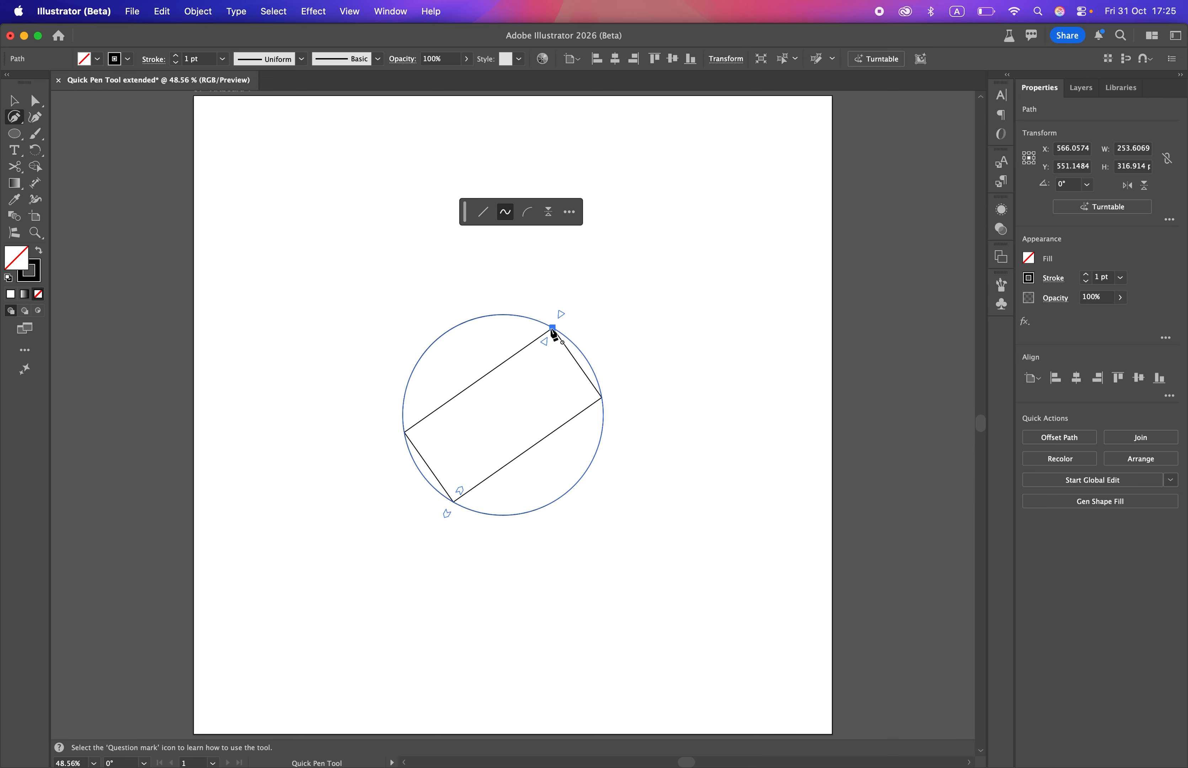
{"action": "key", "text": "v"}
Switch to Outline view and examine how the circle meets the tilted rectangle's corners.
{"action": "scroll", "coordinate": [559, 314], "scroll_direction": "up", "scroll_amount": 10}
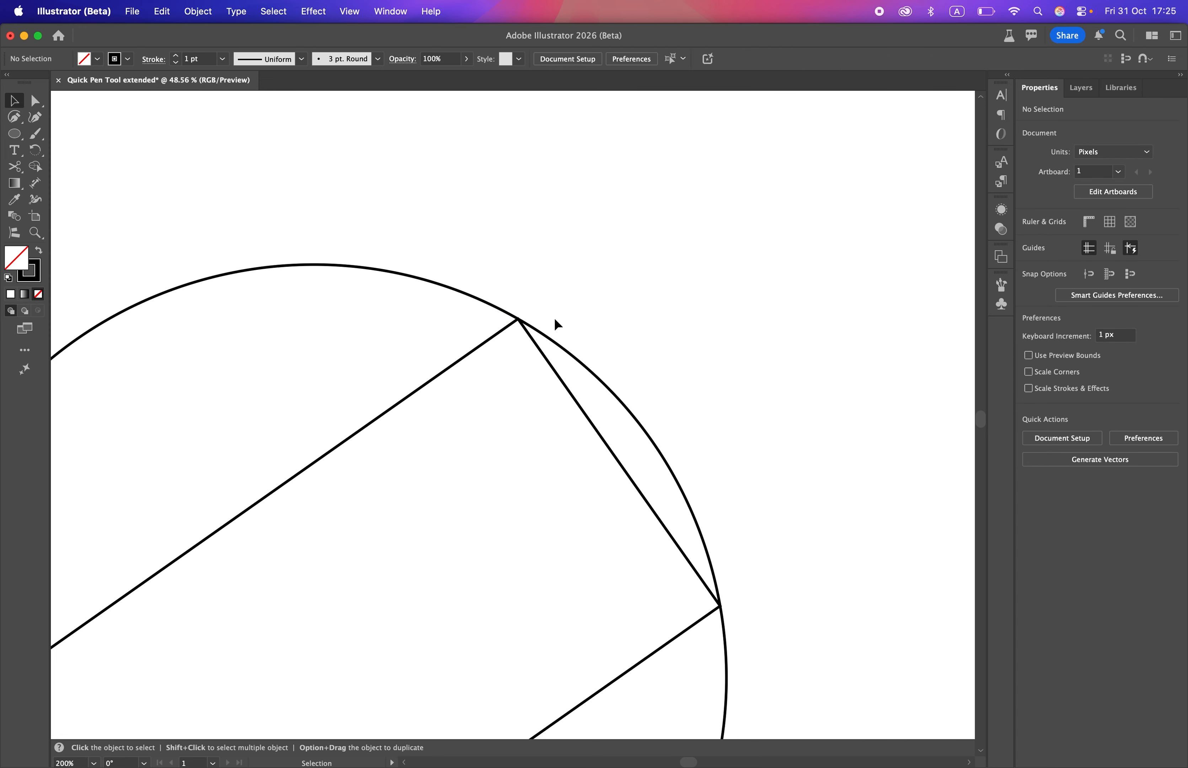
{"action": "left_click", "coordinate": [349, 14]}
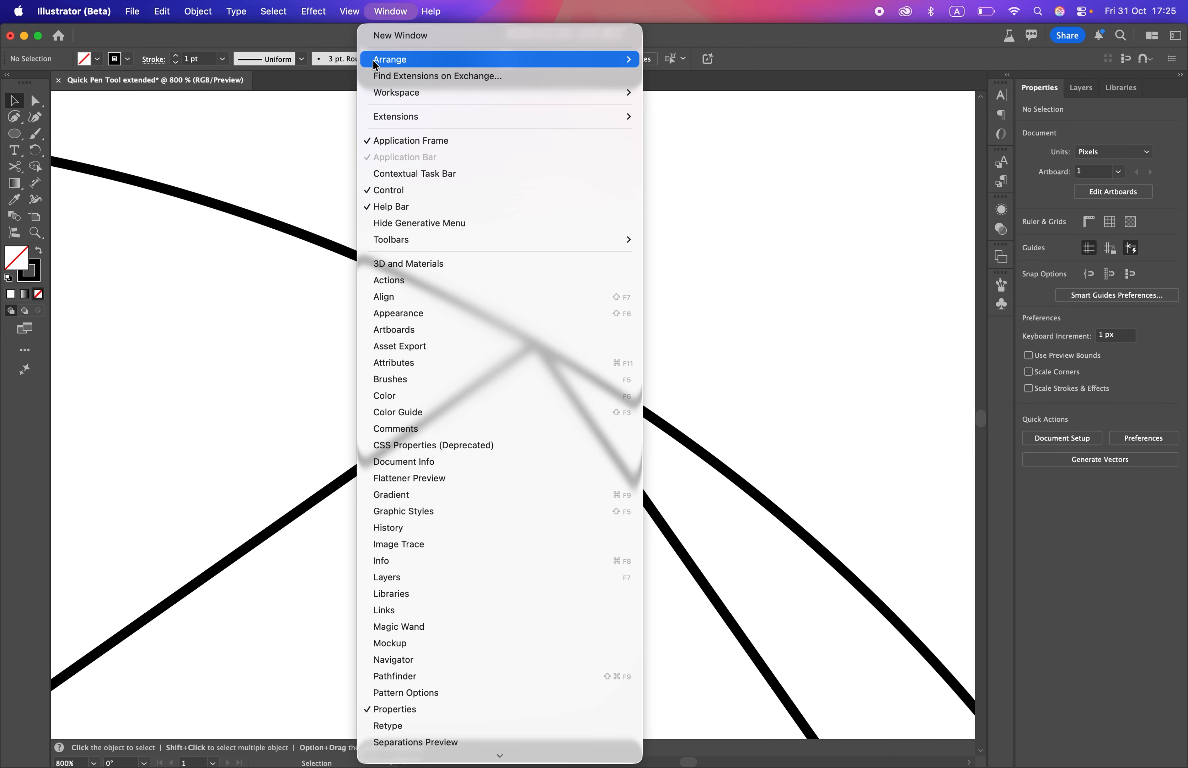
{"action": "left_click", "coordinate": [360, 53]}
{"action": "scroll", "coordinate": [499, 349], "scroll_direction": "down", "scroll_amount": 7}
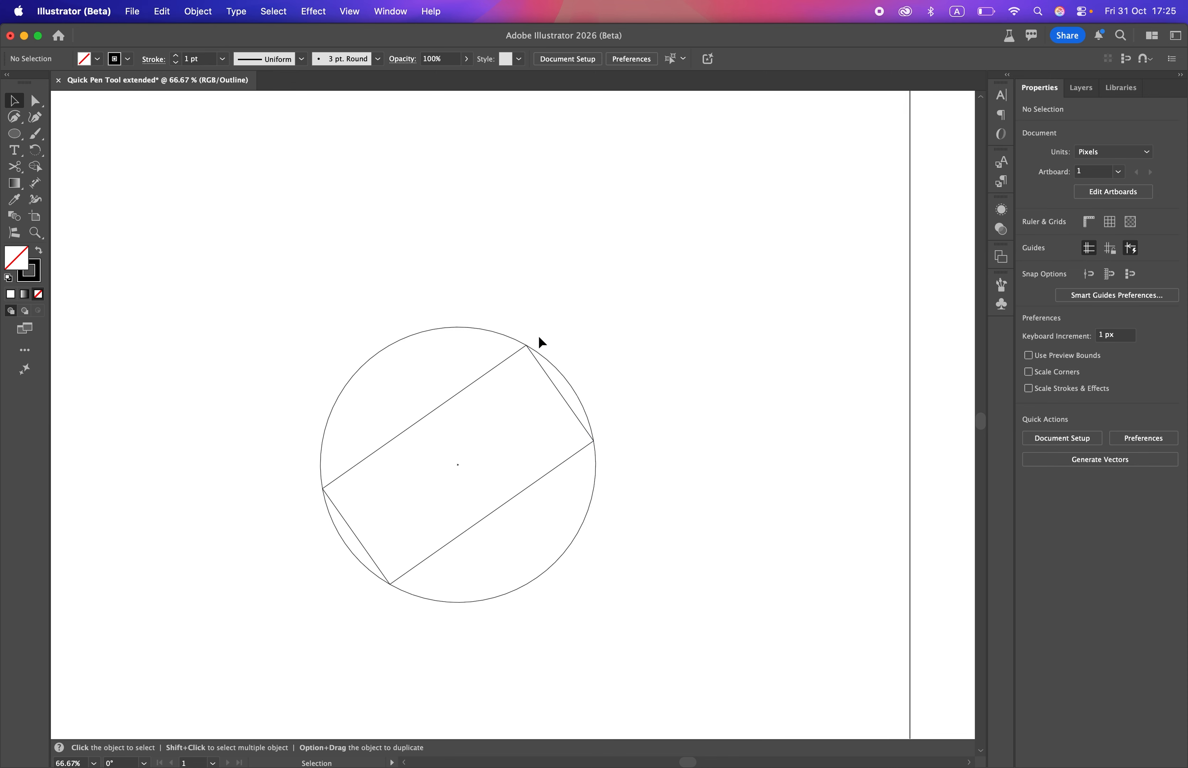